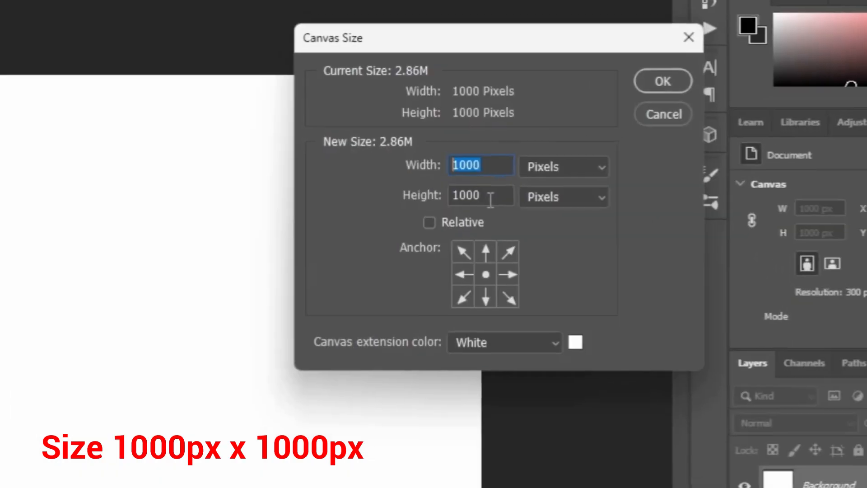
Add the text ANIME in 60 pt AgencyFB Bold and move it to the centre of the canvas.
{"action": "left_click", "coordinate": [663, 109]}
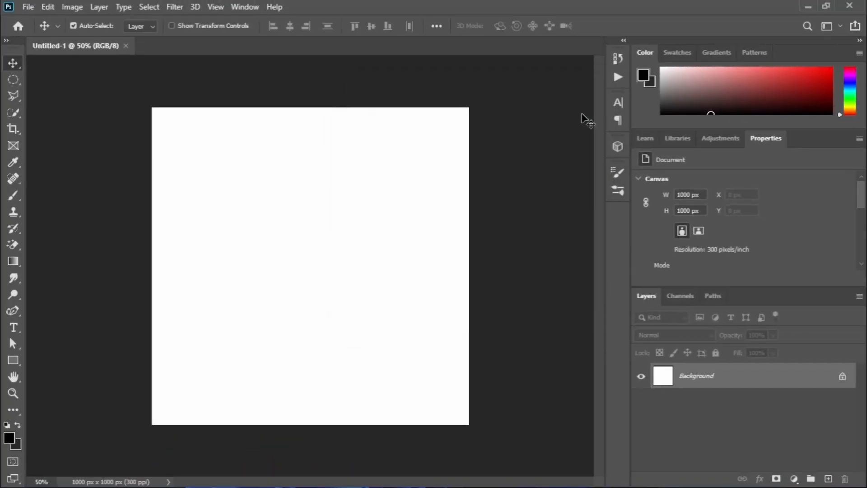
{"action": "left_click", "coordinate": [17, 329]}
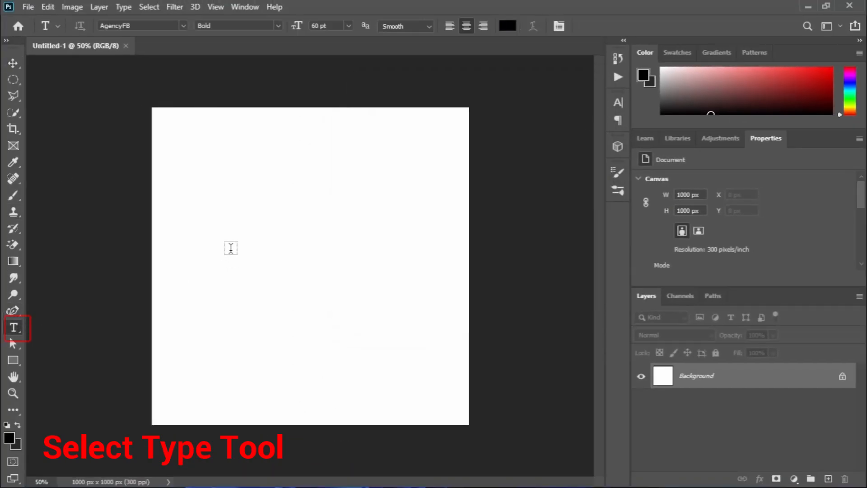
{"action": "left_click", "coordinate": [228, 237]}
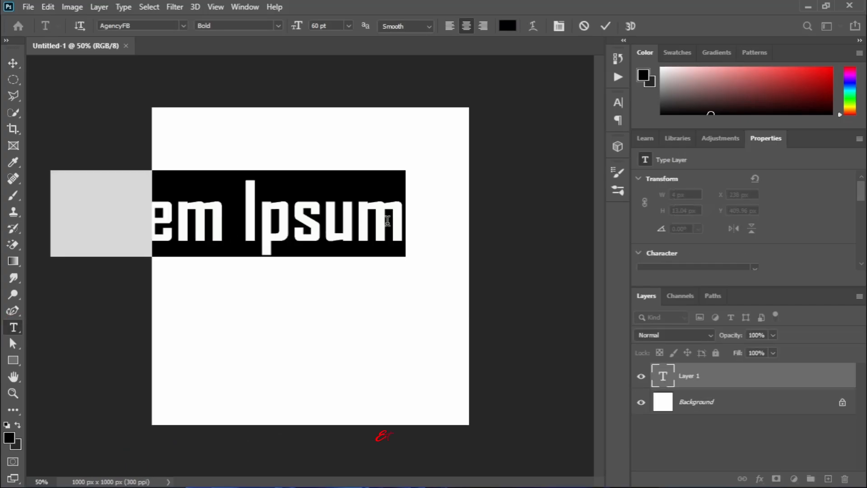
{"action": "type", "text": "A"}
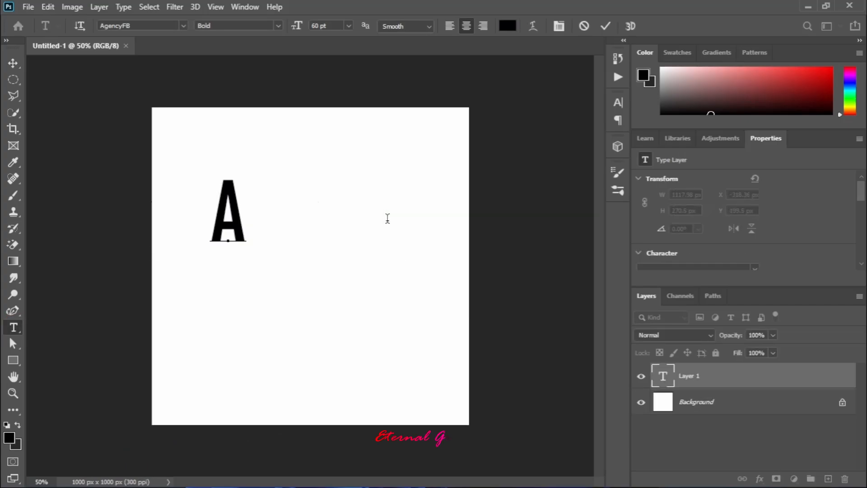
{"action": "type", "text": "NIMW"}
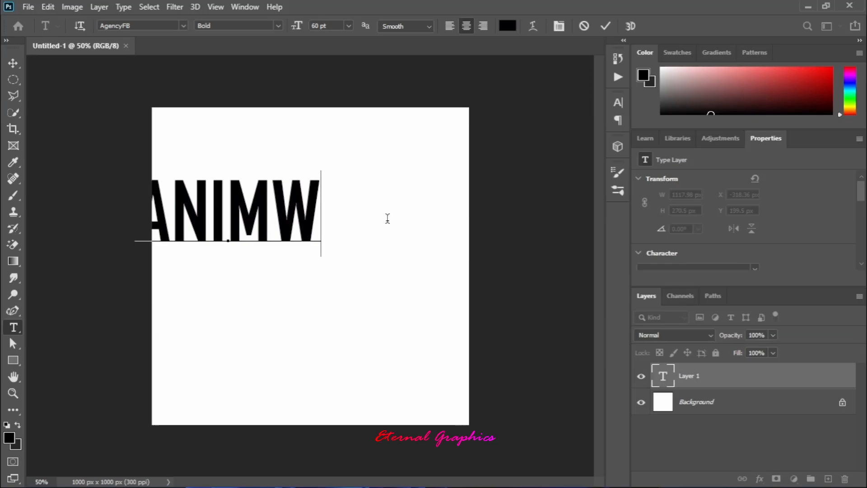
{"action": "key", "text": "BackSpace"}
{"action": "type", "text": "E"}
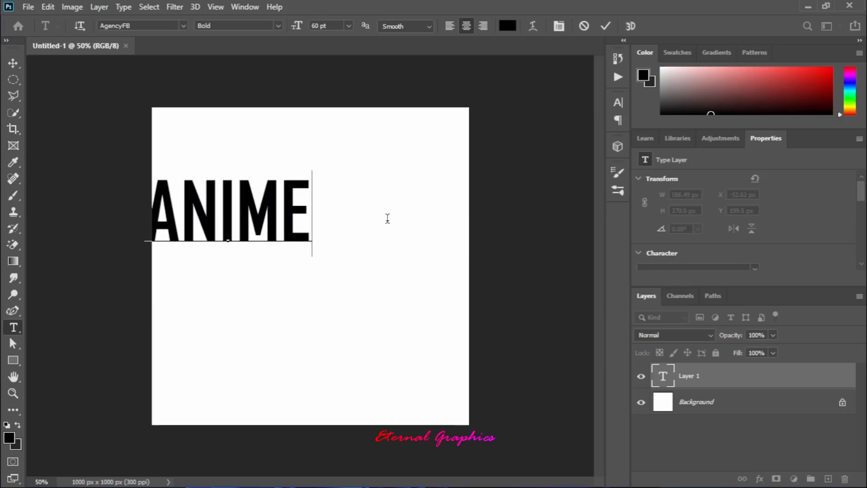
{"action": "left_click", "coordinate": [605, 26]}
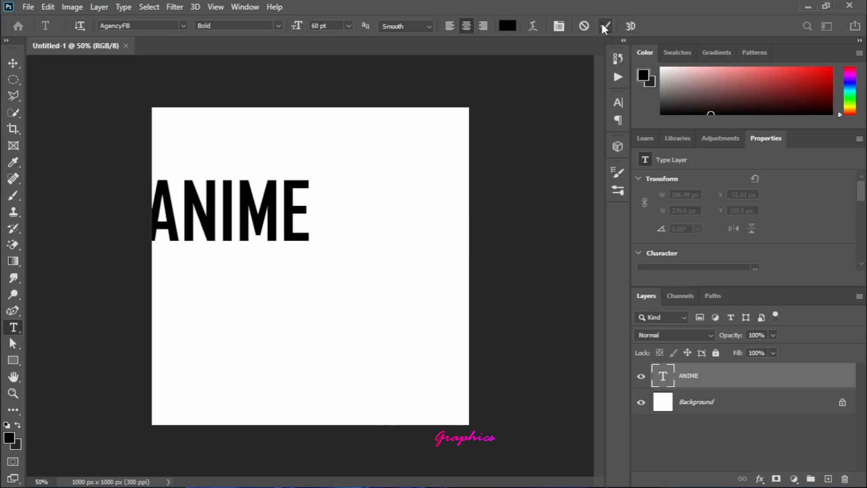
{"action": "left_click", "coordinate": [14, 64]}
{"action": "left_click_drag", "start_coordinate": [243, 201], "coordinate": [329, 258]}
Try to enlarge the ANIME text without keeping its proportions and reposition it, and undo both changes.
{"action": "key", "text": "ctrl+t"}
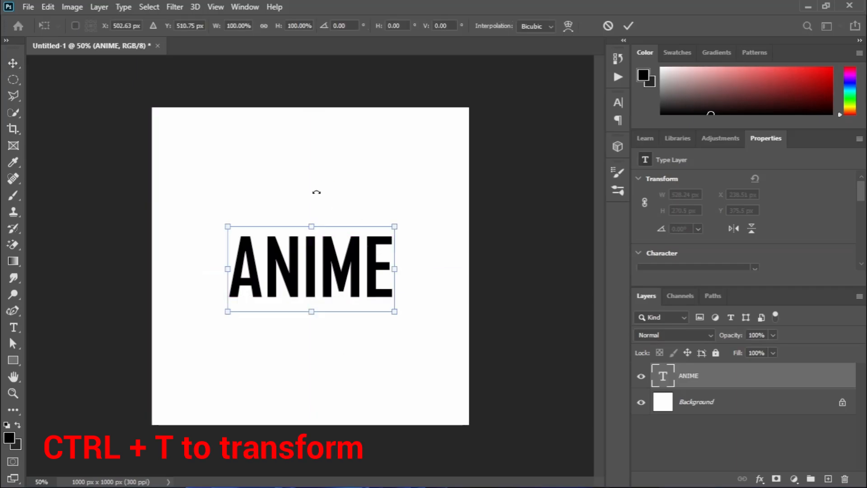
{"action": "left_click_drag", "start_coordinate": [227, 226], "coordinate": [178, 182]}
{"action": "left_click", "coordinate": [628, 25]}
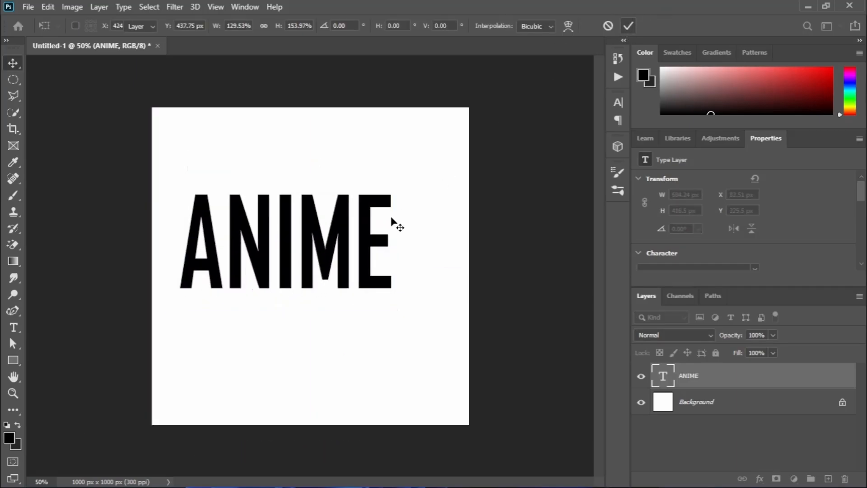
{"action": "left_click_drag", "start_coordinate": [344, 232], "coordinate": [370, 248]}
{"action": "key", "text": "ctrl+z"}
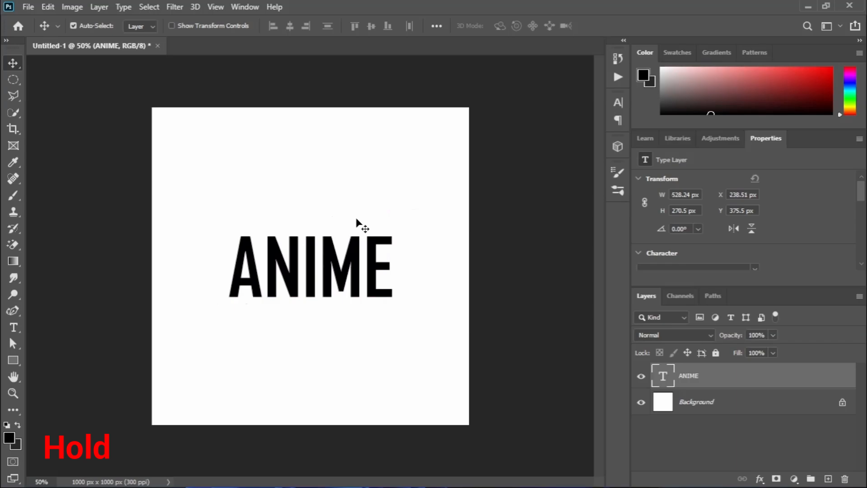
Scale the ANIME text proportionally to about 136% and centre it horizontally on the canvas.
{"action": "left_click_drag", "start_coordinate": [378, 257], "coordinate": [454, 196]}
{"action": "key", "text": "ctrl+t"}
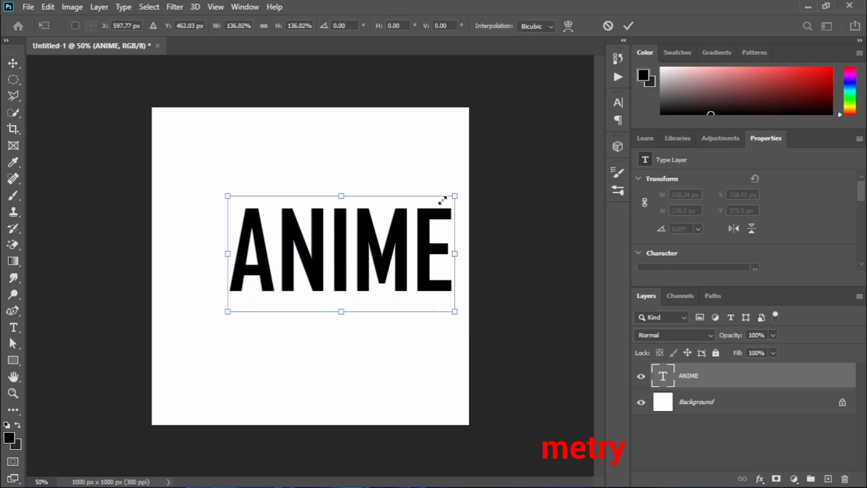
{"action": "left_click", "coordinate": [627, 25]}
{"action": "left_click_drag", "start_coordinate": [371, 230], "coordinate": [340, 231]}
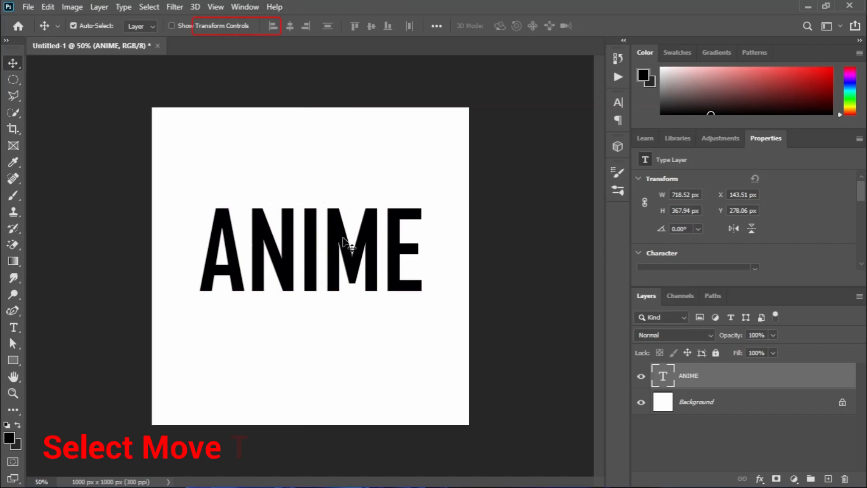
Set the font style of the whole ANIME text to Bold.
{"action": "double_click", "coordinate": [340, 234]}
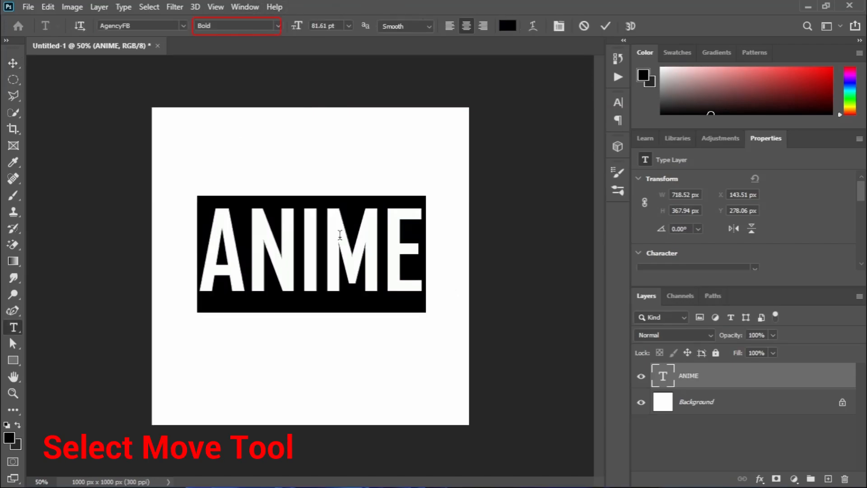
{"action": "left_click", "coordinate": [277, 25]}
{"action": "left_click", "coordinate": [247, 59]}
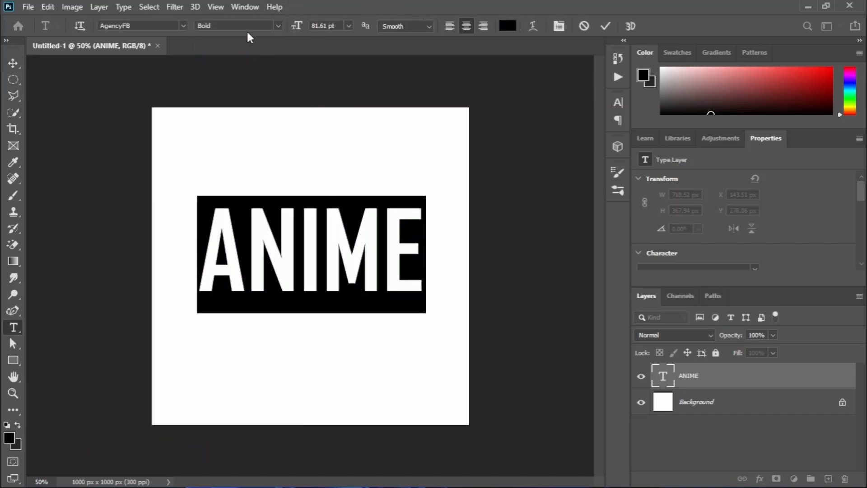
{"action": "left_click", "coordinate": [605, 25]}
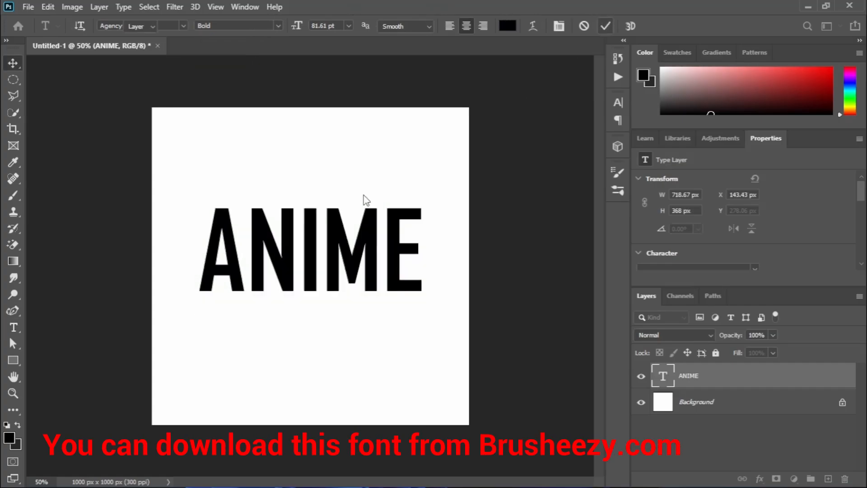
Open the Anime image from the Desktop and bring it into the text document as a new layer.
{"action": "left_click", "coordinate": [28, 7]}
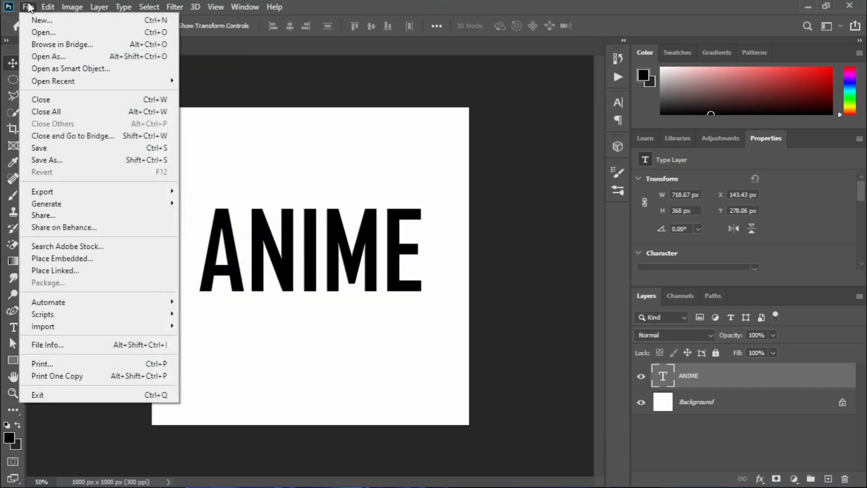
{"action": "left_click", "coordinate": [32, 33]}
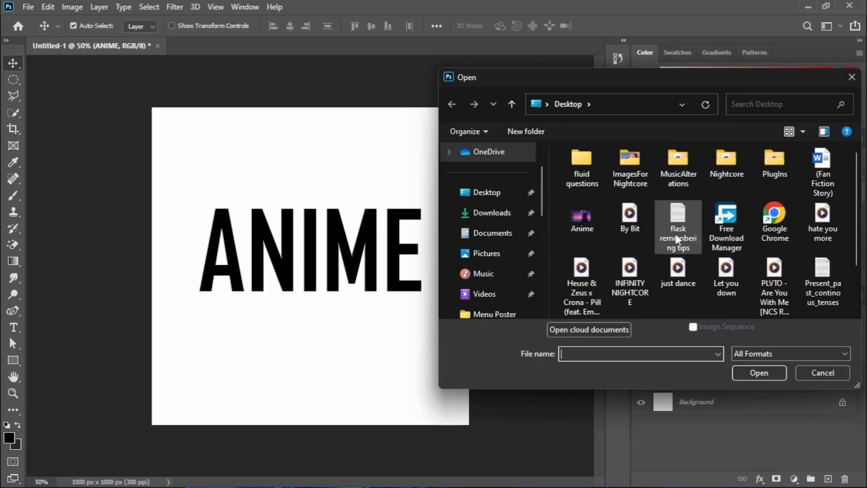
{"action": "left_click", "coordinate": [581, 215]}
{"action": "left_click", "coordinate": [765, 373]}
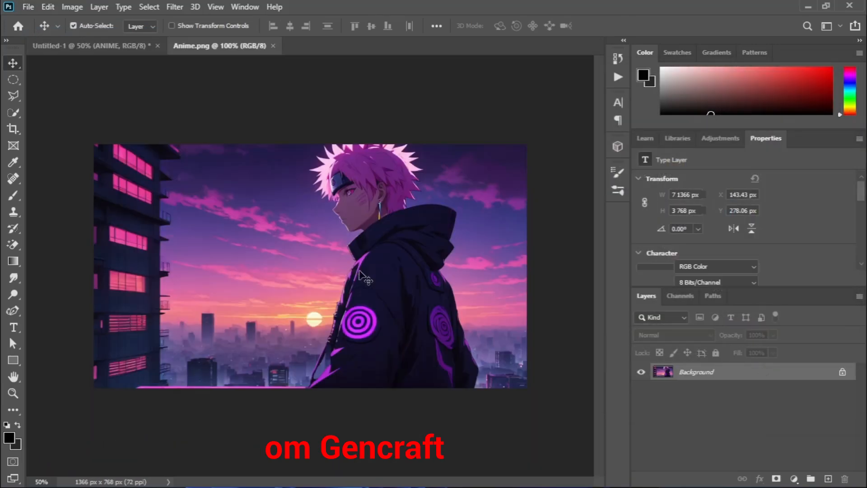
{"action": "left_click_drag", "start_coordinate": [364, 276], "coordinate": [348, 228]}
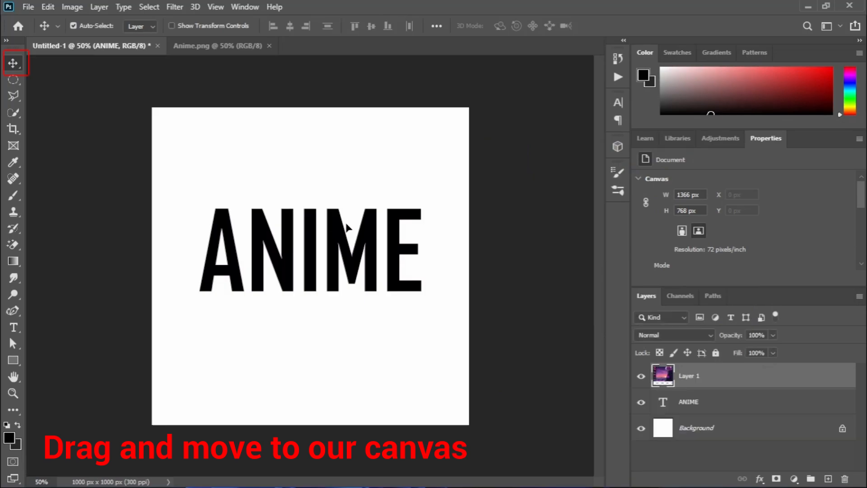
Scale the image layer to about 79%, place it against the canvas's upper edge and flip it horizontally.
{"action": "key", "text": "ctrl+t"}
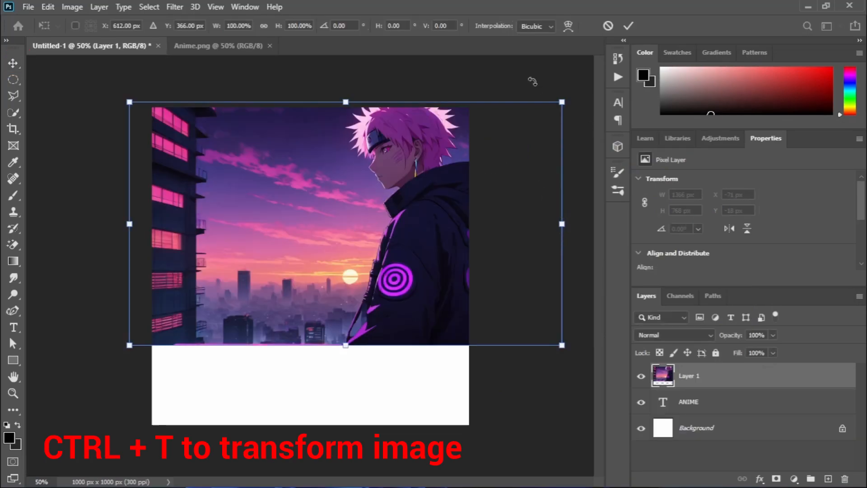
{"action": "left_click_drag", "start_coordinate": [562, 101], "coordinate": [470, 153]}
{"action": "left_click_drag", "start_coordinate": [403, 211], "coordinate": [406, 165]}
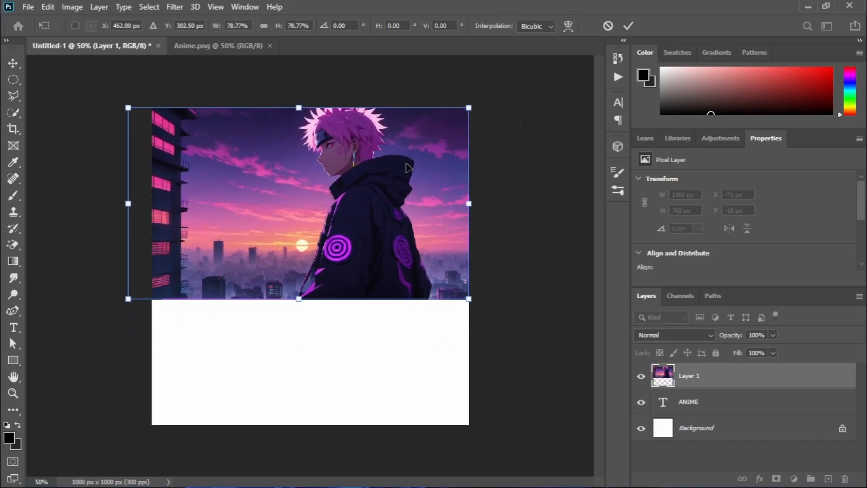
{"action": "right_click", "coordinate": [407, 166]}
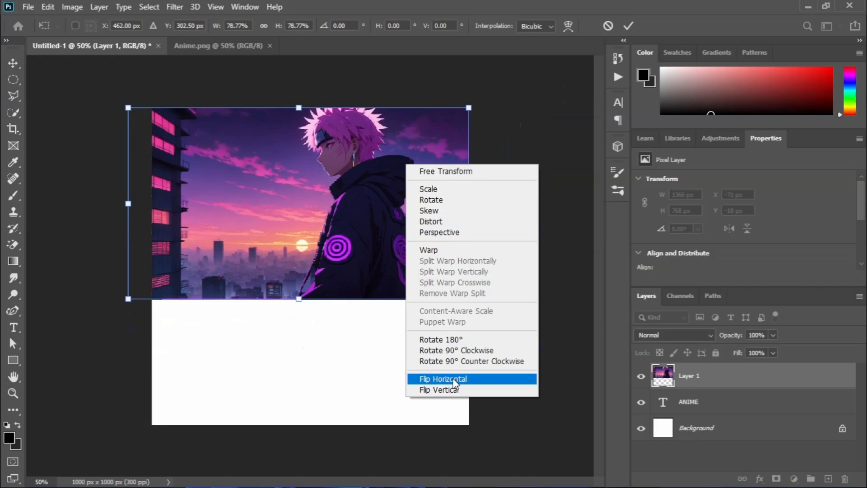
{"action": "left_click", "coordinate": [440, 379]}
Reduce the image layer's opacity to 53% and reposition the text and image so their lower edges line up.
{"action": "left_click", "coordinate": [773, 336]}
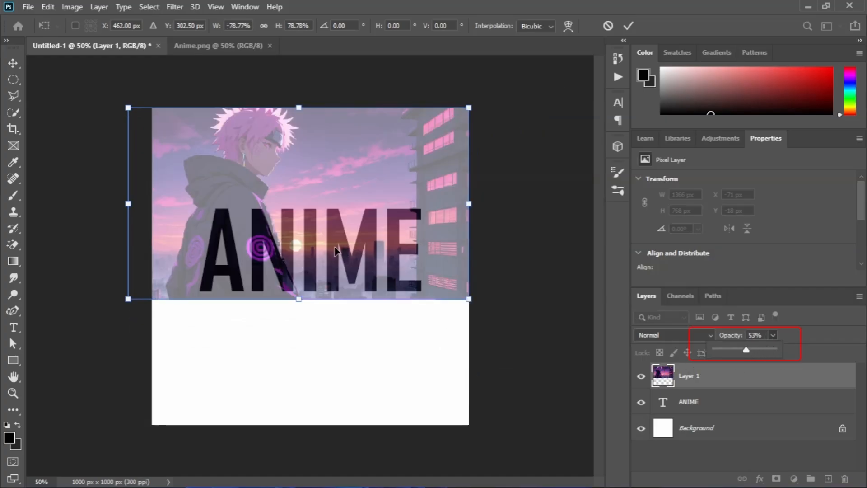
{"action": "left_click_drag", "start_coordinate": [383, 173], "coordinate": [384, 148]}
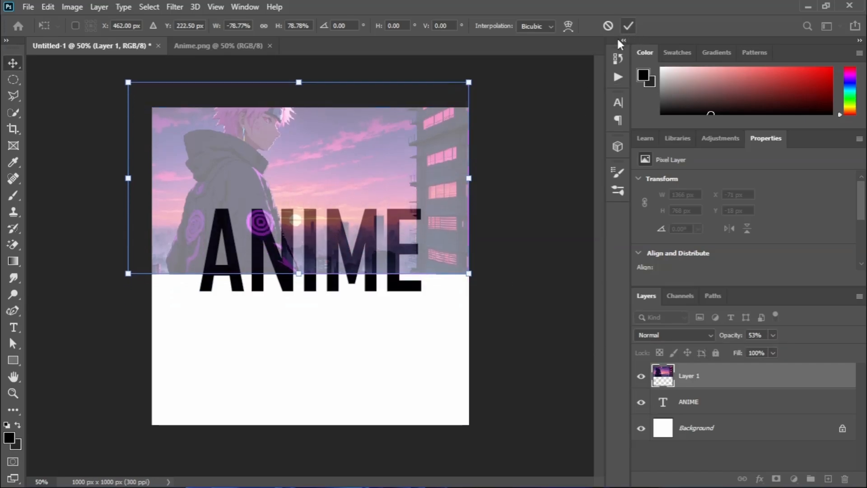
{"action": "left_click", "coordinate": [628, 26]}
{"action": "left_click_drag", "start_coordinate": [412, 288], "coordinate": [408, 319]}
{"action": "left_click_drag", "start_coordinate": [399, 209], "coordinate": [398, 251]}
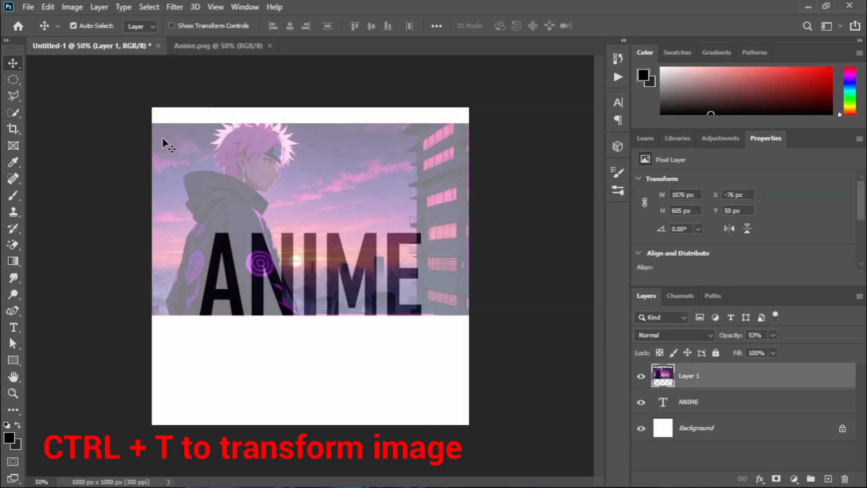
Enlarge the image layer to about 1164 × 654 px and shift it so the character stands over the text's first letters.
{"action": "key", "text": "ctrl+t"}
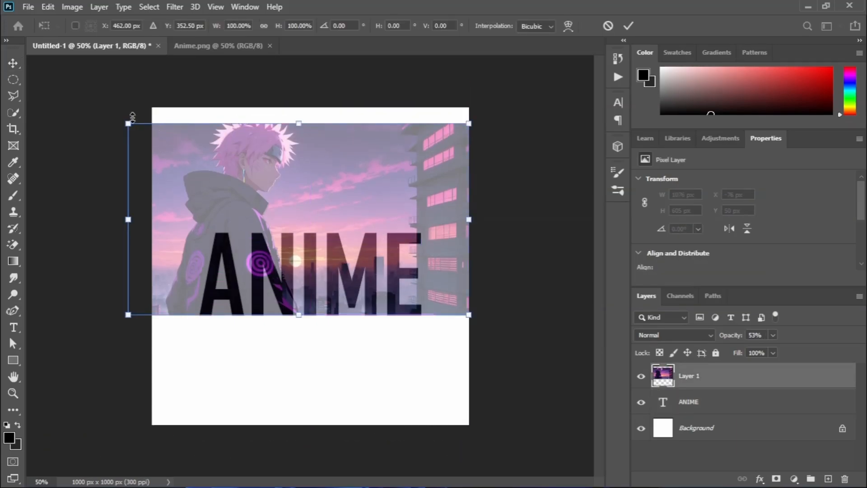
{"action": "left_click_drag", "start_coordinate": [128, 121], "coordinate": [102, 96]}
{"action": "left_click_drag", "start_coordinate": [280, 173], "coordinate": [329, 175]}
{"action": "left_click", "coordinate": [627, 26]}
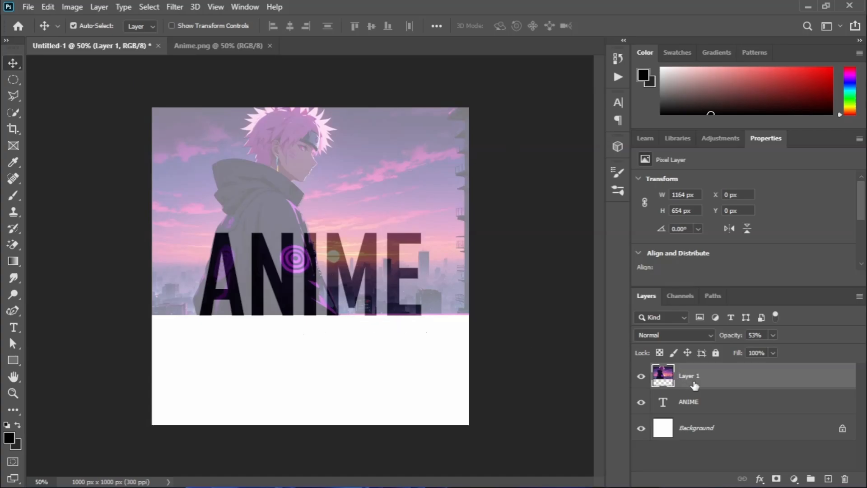
Restore the image layer's opacity to 100% and clip it to the ANIME text layer.
{"action": "left_click", "coordinate": [774, 335]}
{"action": "right_click", "coordinate": [699, 378]}
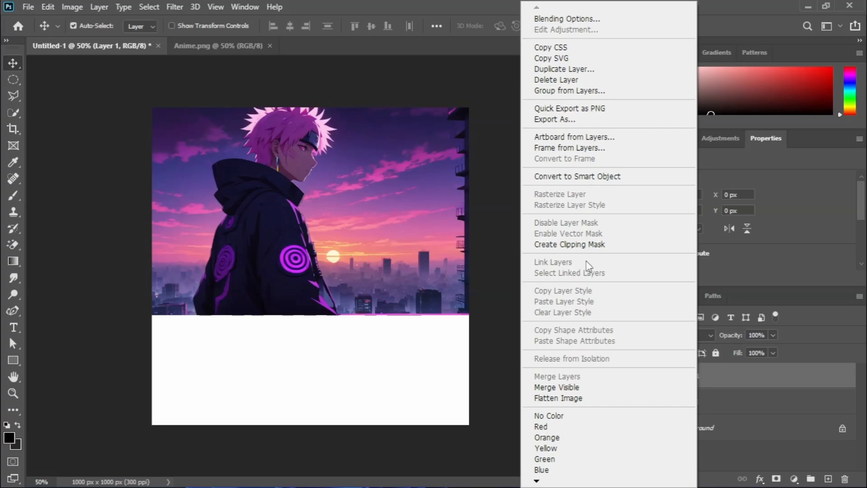
{"action": "left_click", "coordinate": [569, 244]}
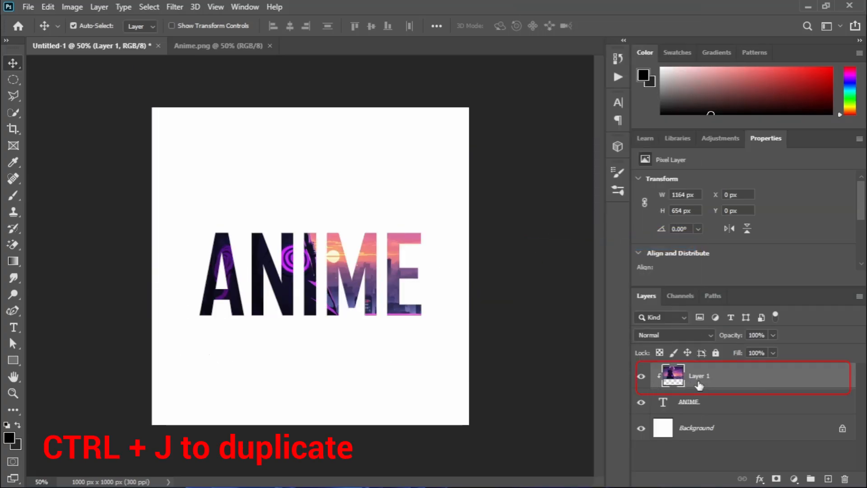
Duplicate the clipped image layer and select the subject on the copy.
{"action": "key", "text": "ctrl+j"}
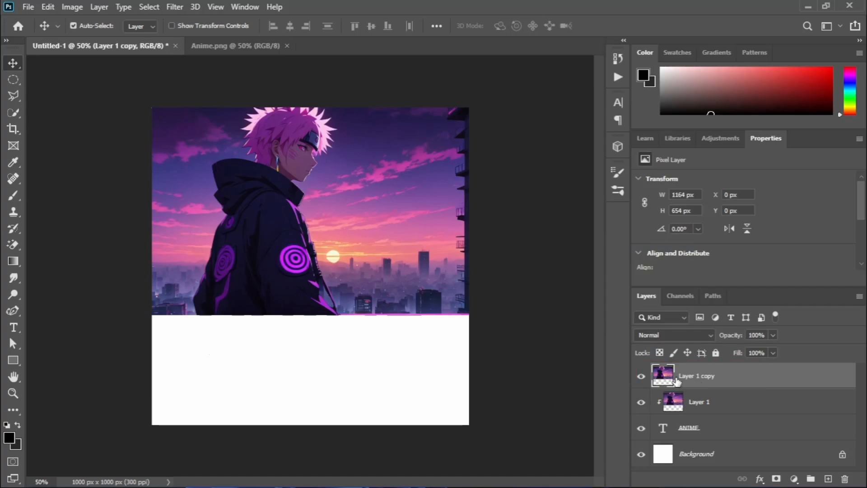
{"action": "left_click", "coordinate": [149, 7]}
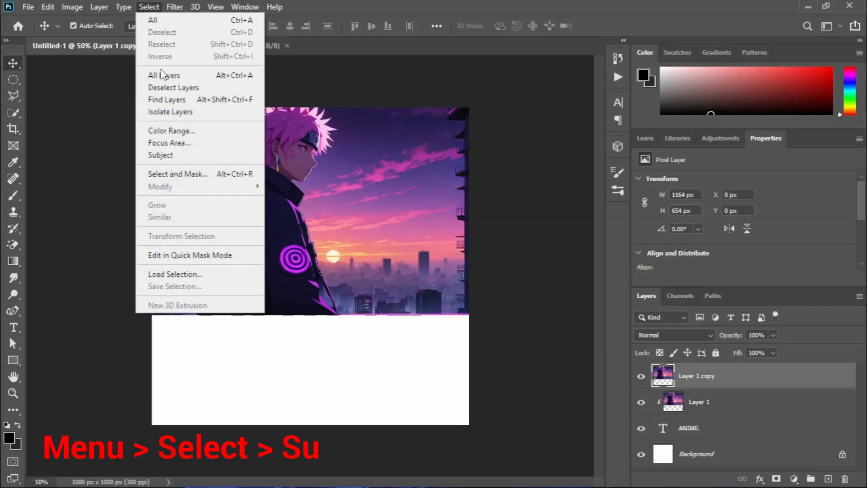
{"action": "left_click", "coordinate": [161, 155]}
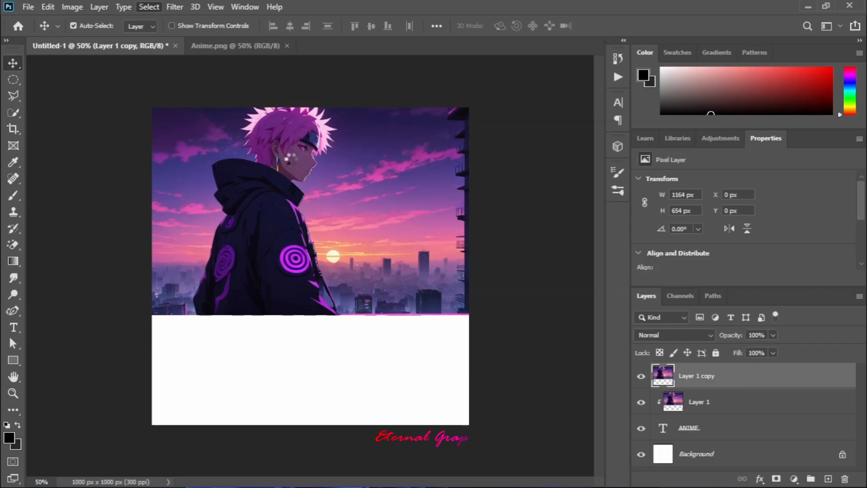
Subtract the background gap between the back of the hair and the hood from the character selection with the Quick Selection tool.
{"action": "left_click", "coordinate": [13, 393]}
{"action": "left_click", "coordinate": [319, 199]}
{"action": "left_click_drag", "start_coordinate": [301, 121], "coordinate": [332, 180]}
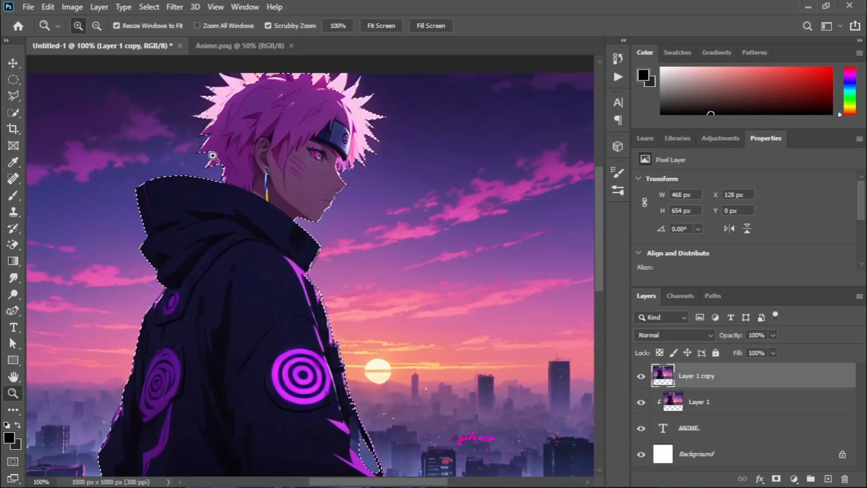
{"action": "left_click", "coordinate": [13, 112]}
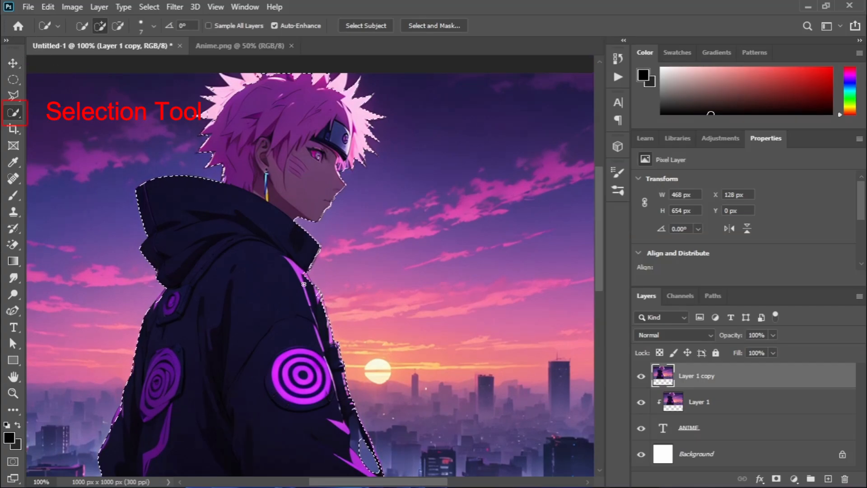
{"action": "left_click", "coordinate": [294, 27]}
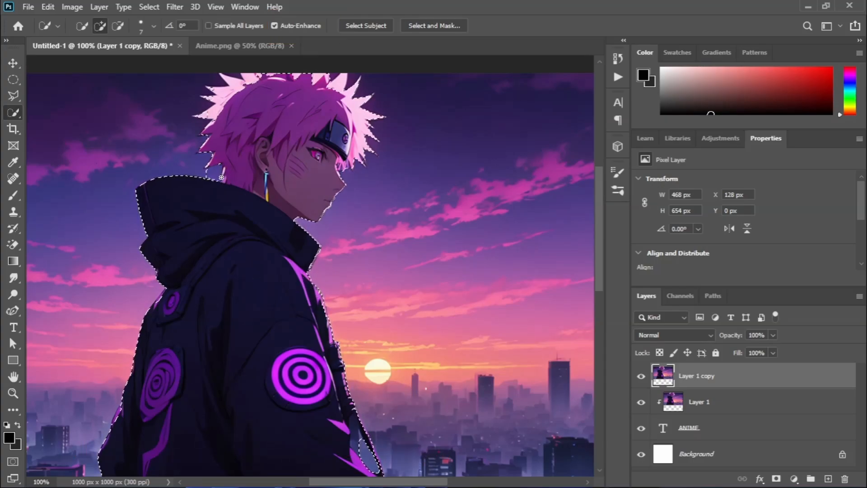
{"action": "key", "text": "alt"}
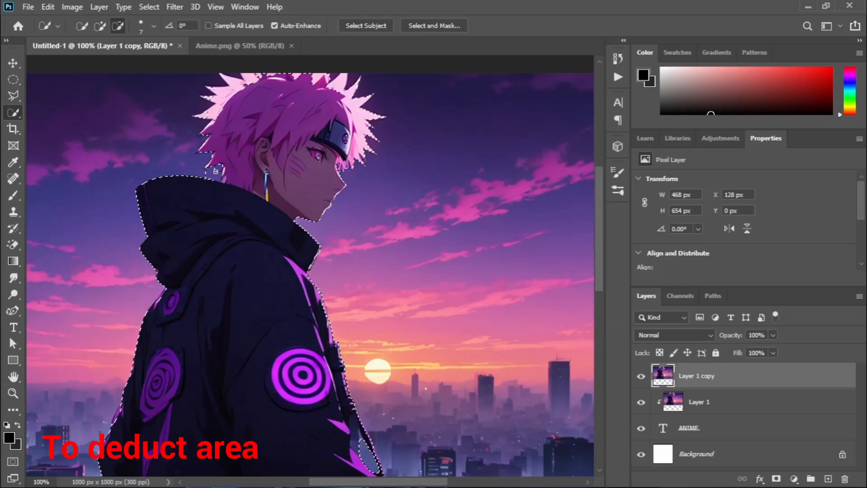
{"action": "left_click", "coordinate": [214, 177], "text": "alt"}
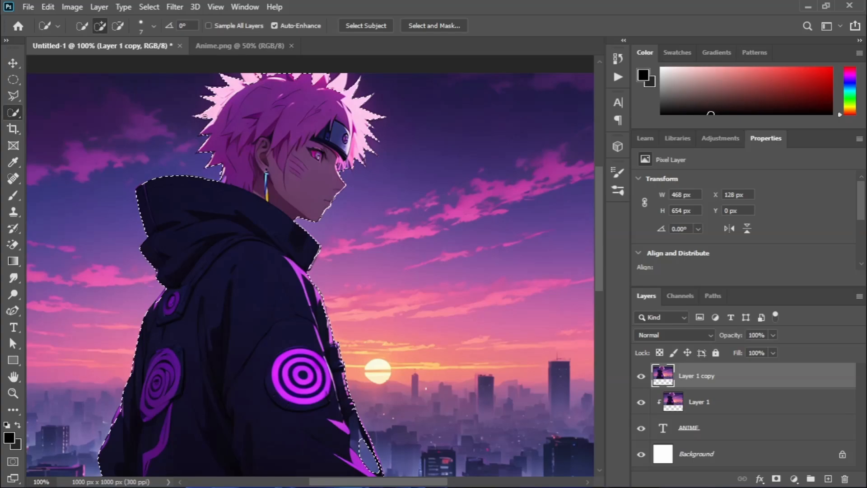
{"action": "scroll", "coordinate": [339, 136], "scroll_direction": "up", "scroll_amount": 3}
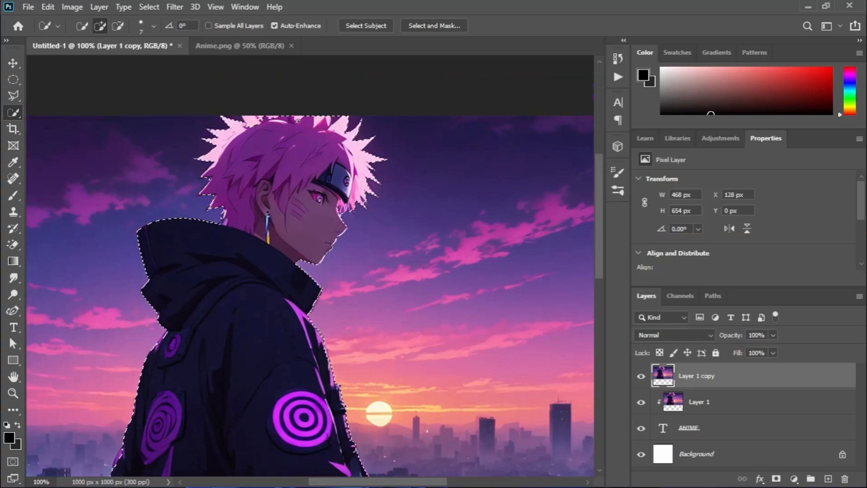
{"action": "left_click", "coordinate": [290, 118]}
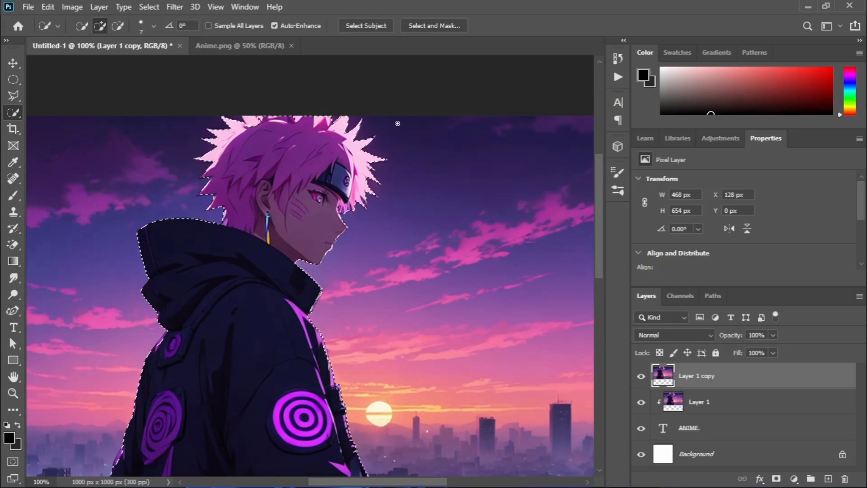
Open the character selection in Select and Mask and activate the Refine Edge Brush for checking the hair and coat edges.
{"action": "left_click_drag", "start_coordinate": [305, 222], "coordinate": [374, 60]}
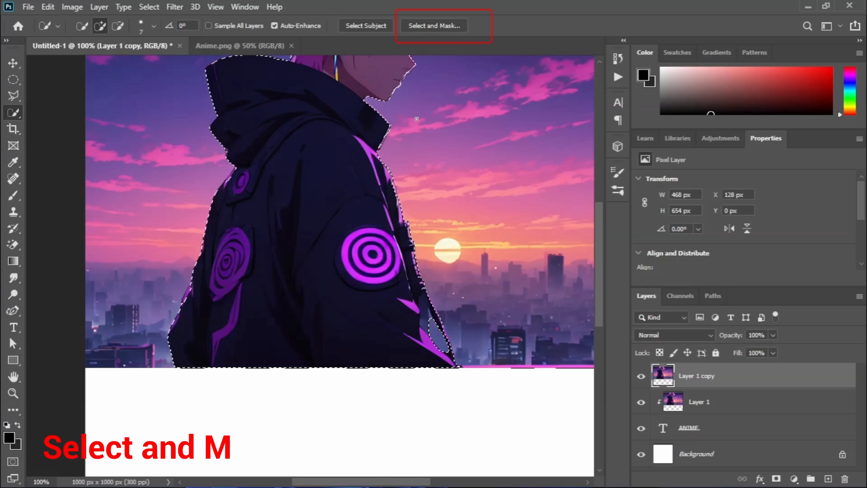
{"action": "left_click", "coordinate": [436, 32]}
{"action": "left_click_drag", "start_coordinate": [481, 126], "coordinate": [512, 208]}
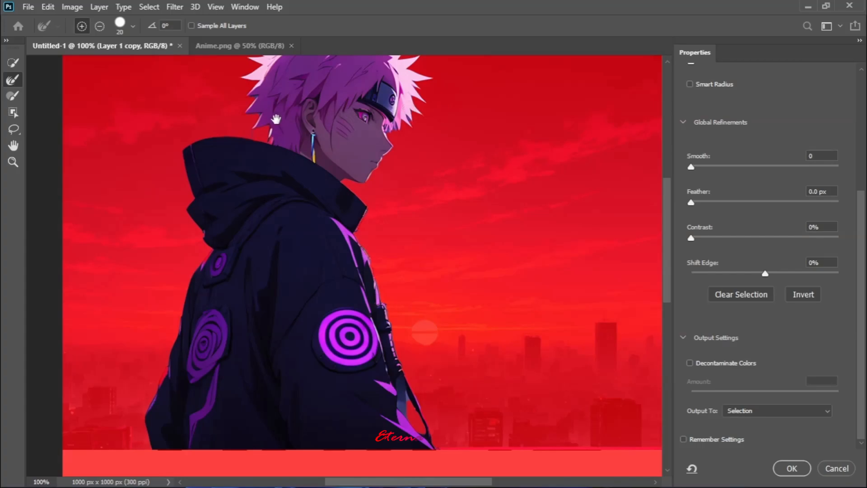
{"action": "scroll", "coordinate": [273, 126], "scroll_direction": "up", "scroll_amount": 3}
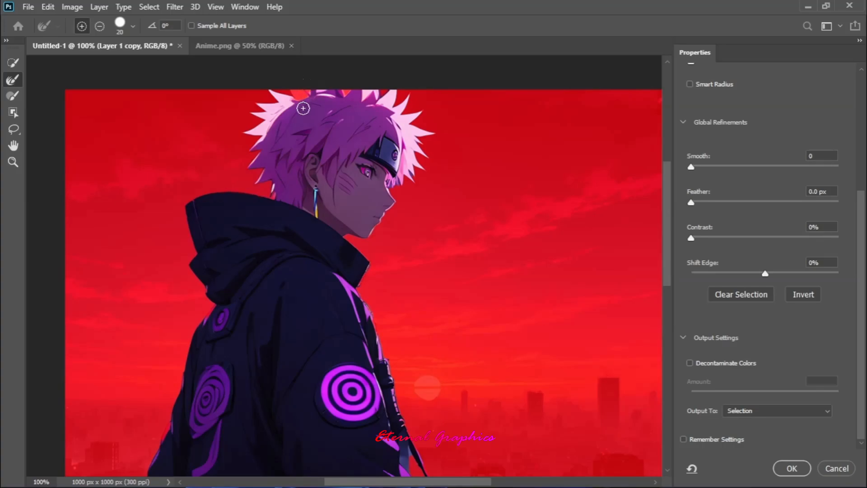
{"action": "left_click", "coordinate": [13, 63]}
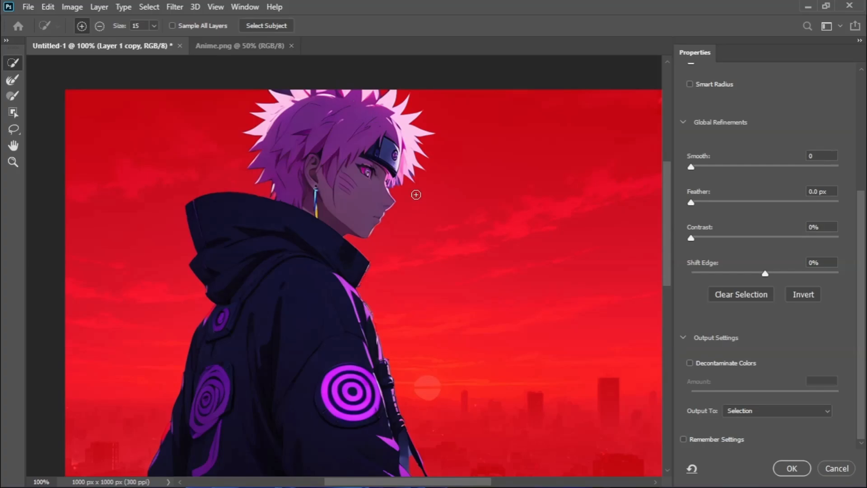
{"action": "left_click", "coordinate": [9, 80]}
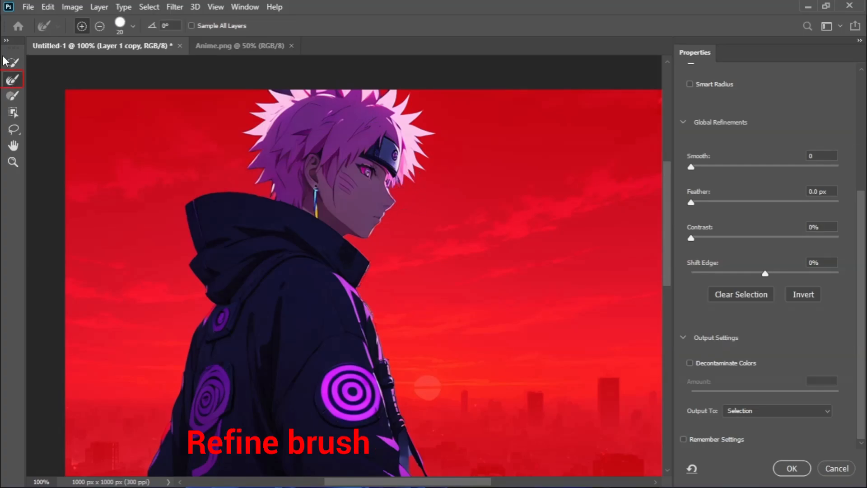
{"action": "left_click_drag", "start_coordinate": [301, 209], "coordinate": [271, 123]}
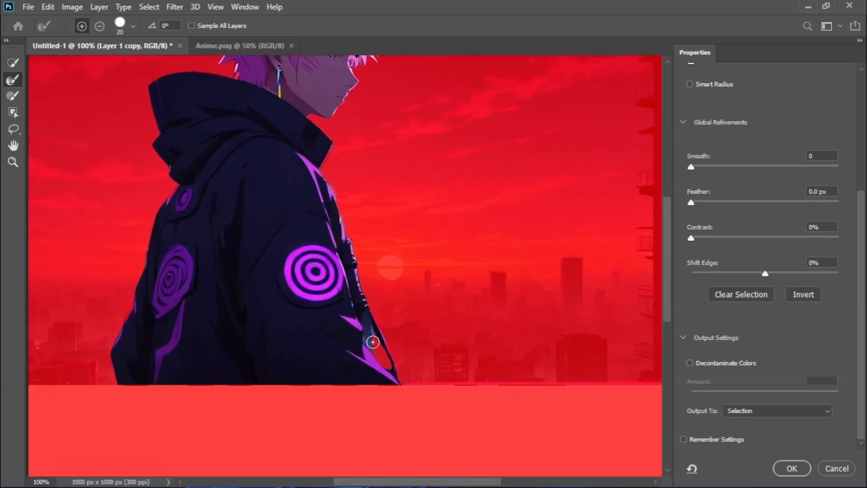
{"action": "left_click_drag", "start_coordinate": [176, 325], "coordinate": [238, 360]}
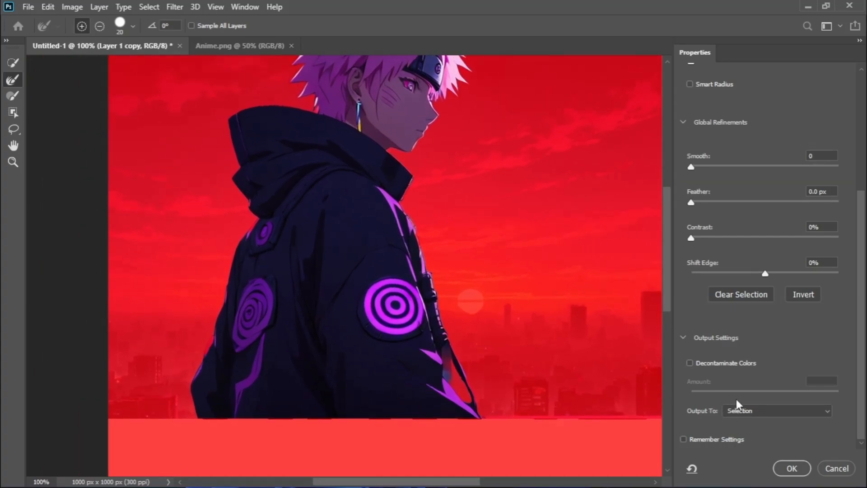
Enable Decontaminate Colors at 100% and output the refined selection to a New Layer with Layer Mask.
{"action": "left_click", "coordinate": [719, 364]}
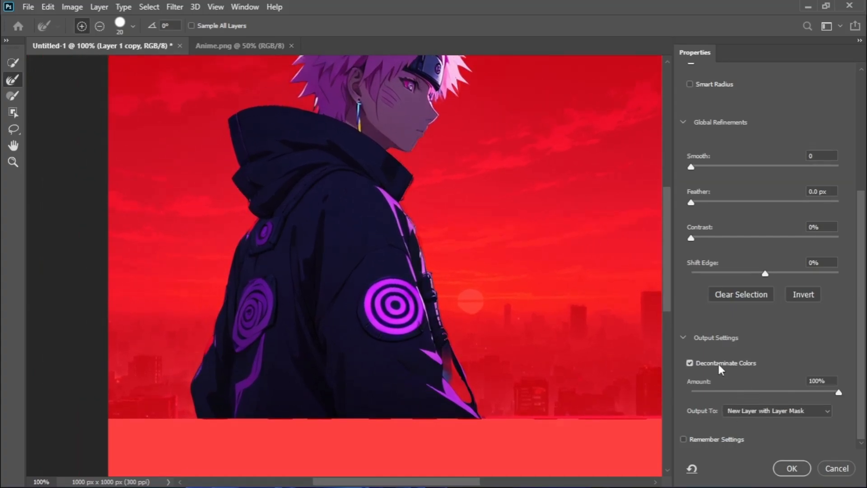
{"action": "left_click", "coordinate": [719, 364]}
{"action": "left_click", "coordinate": [719, 363]}
{"action": "left_click", "coordinate": [719, 364]}
{"action": "left_click", "coordinate": [717, 364]}
{"action": "left_click", "coordinate": [760, 411]}
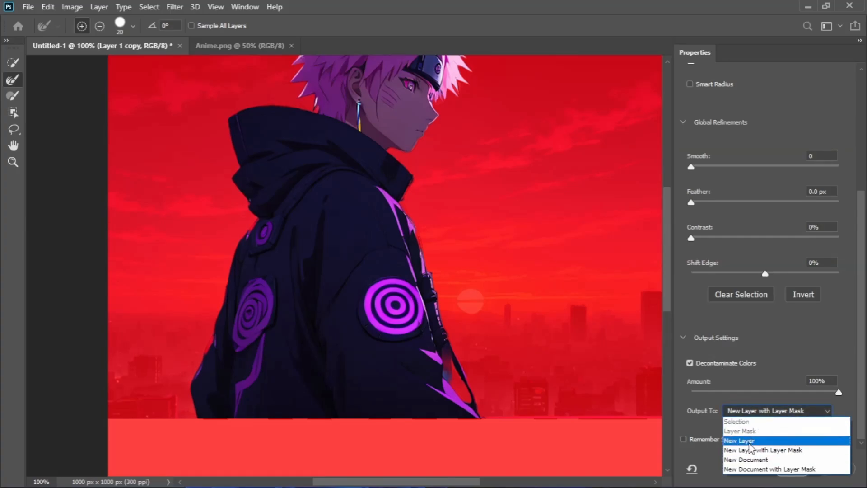
{"action": "left_click", "coordinate": [755, 450]}
{"action": "left_click", "coordinate": [791, 469]}
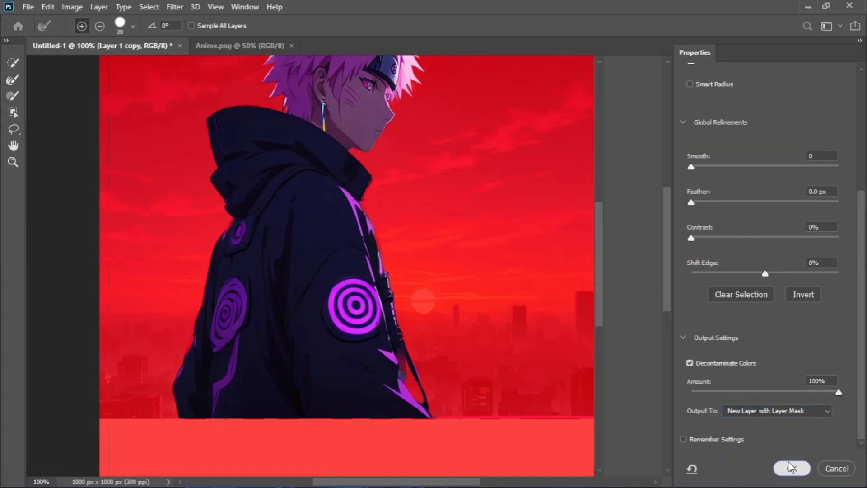
Delete the hidden, unmasked Layer 1 copy beneath the masked character layer.
{"action": "left_click_drag", "start_coordinate": [374, 144], "coordinate": [343, 99]}
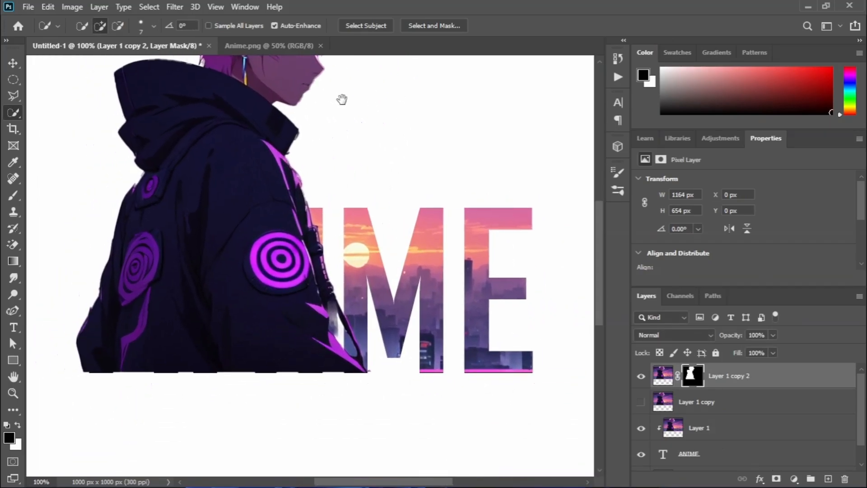
{"action": "key", "text": "v"}
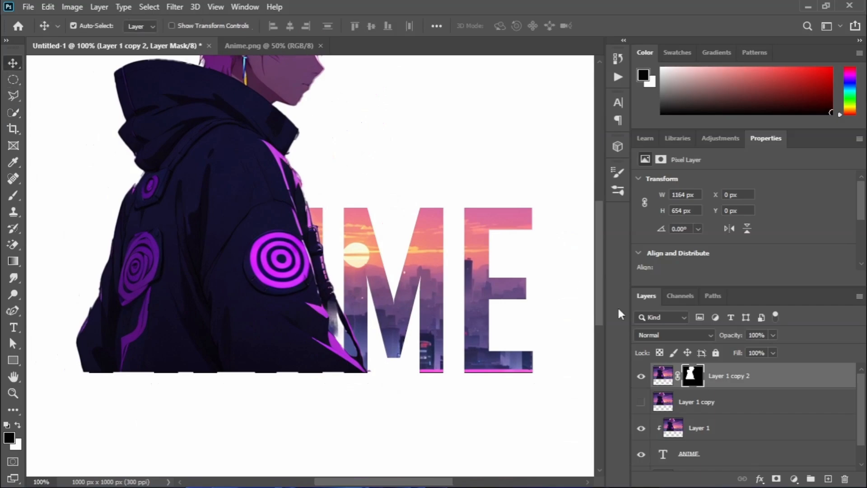
{"action": "left_click", "coordinate": [709, 401]}
{"action": "left_click", "coordinate": [844, 479]}
{"action": "left_click_drag", "start_coordinate": [414, 181], "coordinate": [397, 182]}
{"action": "left_click_drag", "start_coordinate": [492, 190], "coordinate": [485, 270]}
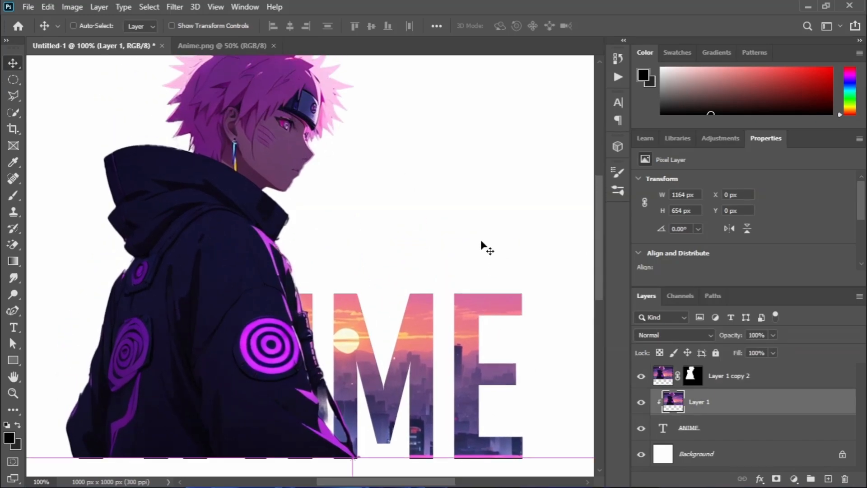
{"action": "scroll", "coordinate": [485, 246], "scroll_direction": "down", "scroll_amount": 3}
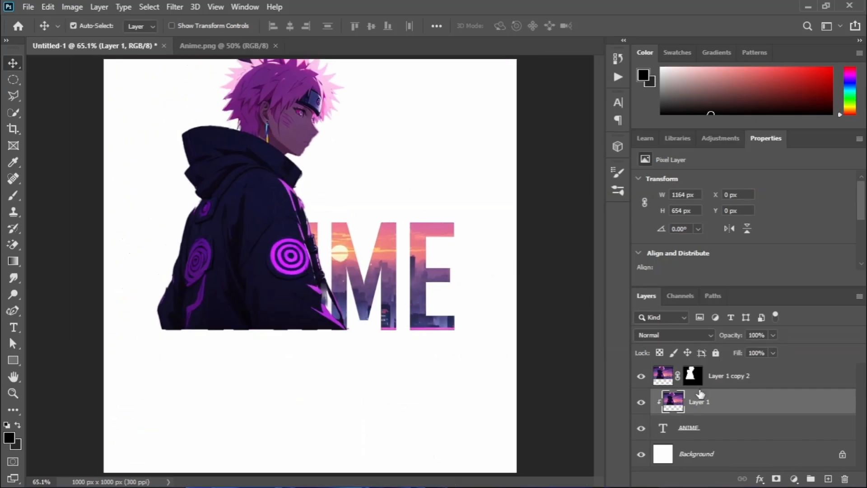
Duplicate the ANIME text layer, move the original to the top of the layer stack and set its fill to 0%.
{"action": "left_click", "coordinate": [710, 433]}
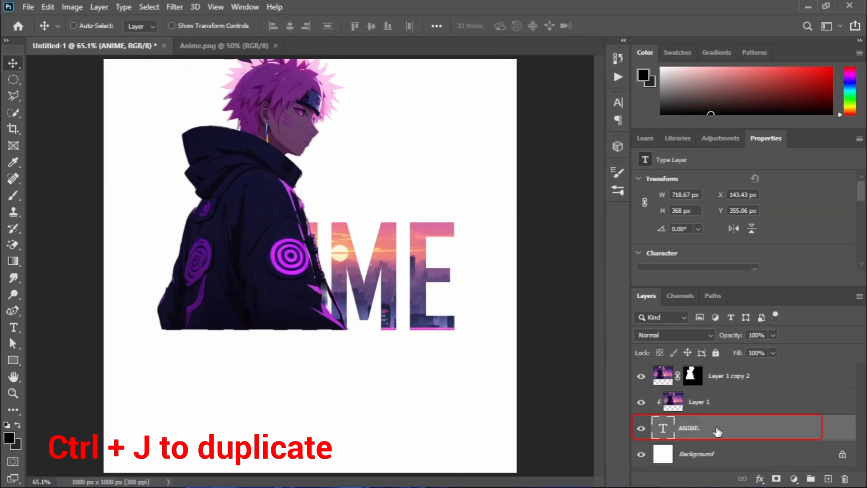
{"action": "key", "text": "ctrl+j"}
{"action": "left_click_drag", "start_coordinate": [709, 456], "coordinate": [720, 367]}
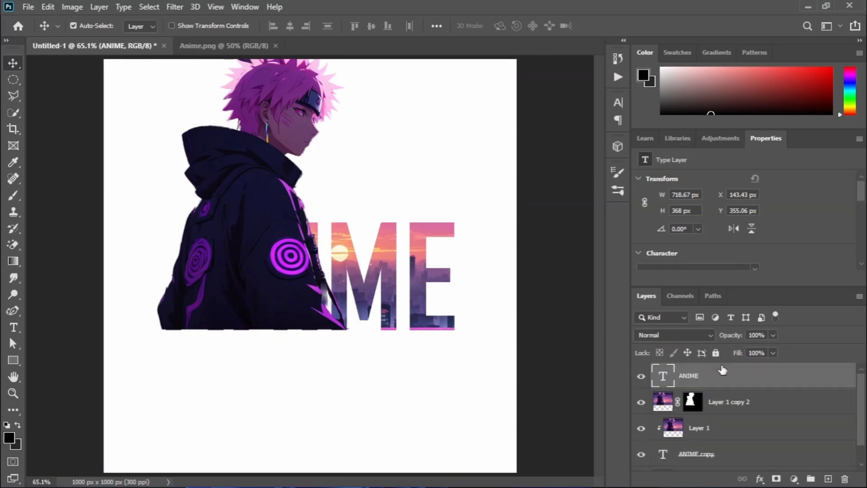
{"action": "left_click", "coordinate": [772, 353]}
{"action": "left_click_drag", "start_coordinate": [773, 368], "coordinate": [711, 369]}
Add a white outside Stroke of 2 px at 50% opacity to the top ANIME text layer.
{"action": "left_click", "coordinate": [759, 479]}
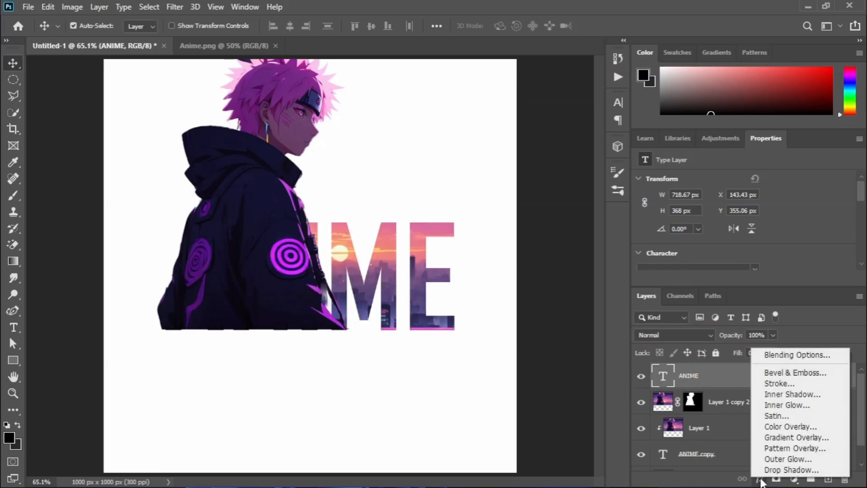
{"action": "left_click", "coordinate": [780, 383]}
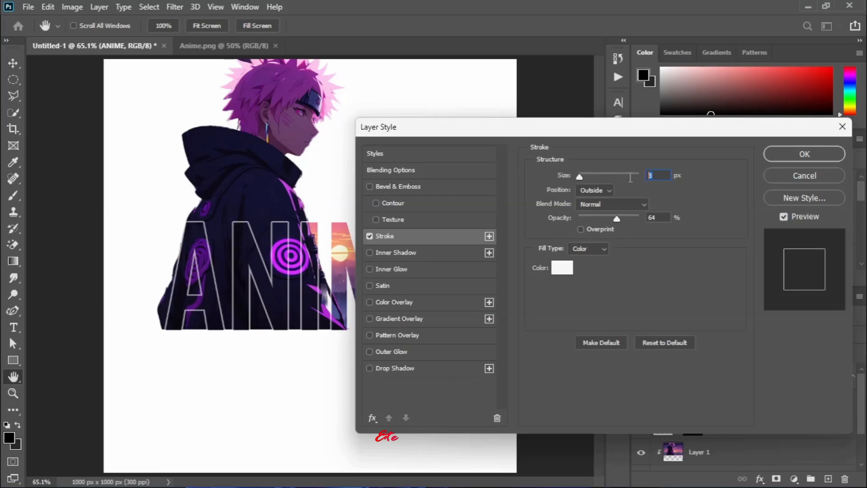
{"action": "type", "text": "2"}
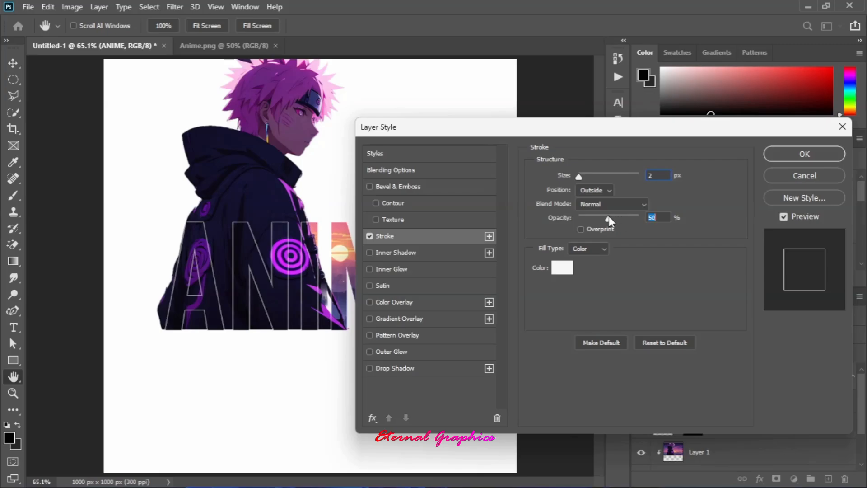
{"action": "left_click_drag", "start_coordinate": [604, 217], "coordinate": [609, 218]}
{"action": "left_click", "coordinate": [822, 155]}
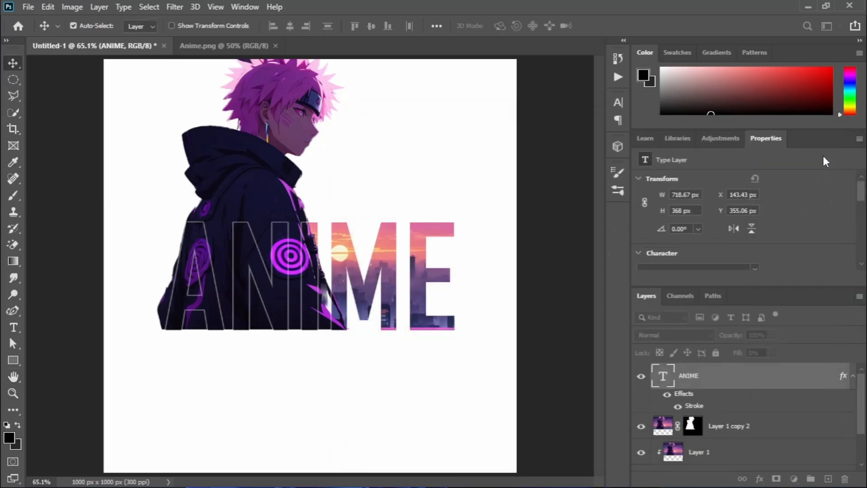
On the character's layer mask, paint with a black 100 px brush to hide the coat inside the lower opening of the letter A.
{"action": "left_click", "coordinate": [691, 429]}
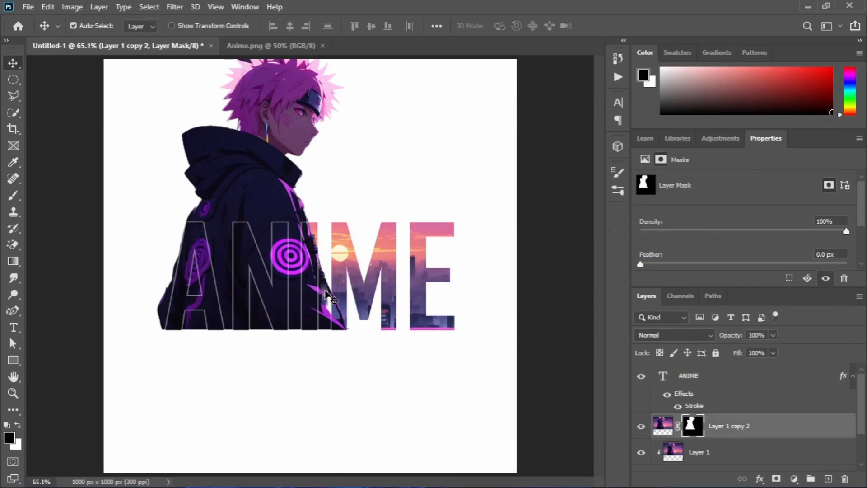
{"action": "left_click", "coordinate": [14, 195]}
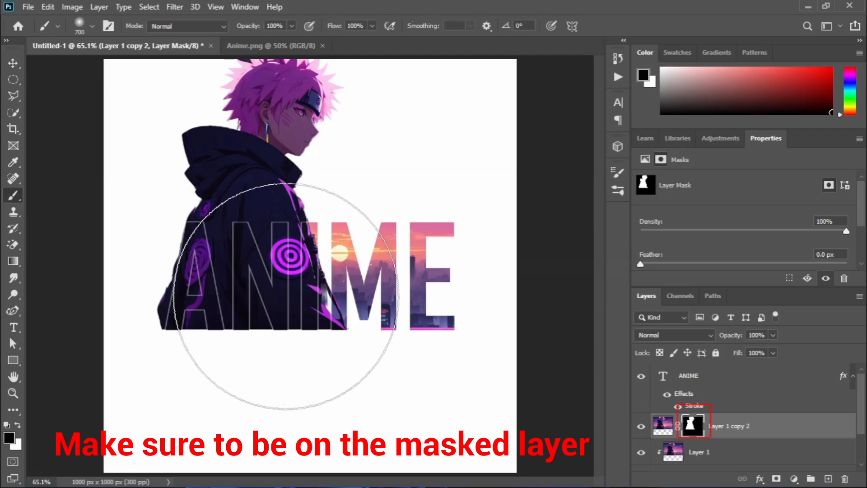
{"action": "key", "text": "bracketleft"}
{"action": "key", "text": "bracketleft"}
{"action": "key", "text": "bracketleft"}
{"action": "key", "text": "bracketleft"}
{"action": "key", "text": "bracketleft"}
{"action": "key", "text": "bracketleft"}
{"action": "key", "text": "bracketleft"}
{"action": "key", "text": "bracketleft"}
{"action": "key", "text": "bracketleft"}
{"action": "key", "text": "bracketleft"}
{"action": "key", "text": "bracketleft"}
{"action": "key", "text": "bracketleft"}
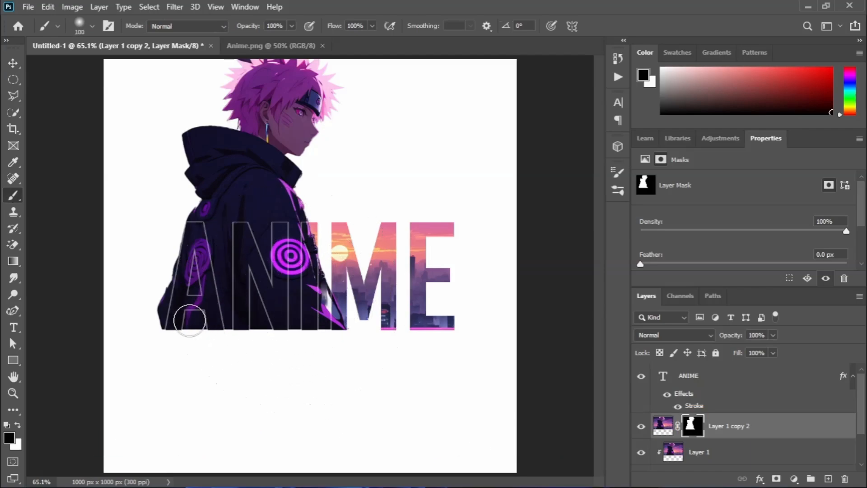
{"action": "mouse_move", "coordinate": [189, 316]}
{"action": "left_mouse_down"}
{"action": "mouse_move", "coordinate": [196, 333]}
{"action": "mouse_move", "coordinate": [194, 255]}
{"action": "mouse_move", "coordinate": [199, 290]}
{"action": "mouse_move", "coordinate": [194, 257]}
{"action": "mouse_move", "coordinate": [199, 293]}
{"action": "left_mouse_up"}
With a 35 px brush, mask out the coat outside the A's outer edge and in the gaps around the A and N.
{"action": "key", "text": "bracketleft"}
{"action": "key", "text": "bracketleft"}
{"action": "key", "text": "bracketleft"}
{"action": "key", "text": "bracketleft"}
{"action": "key", "text": "bracketleft"}
{"action": "key", "text": "bracketleft"}
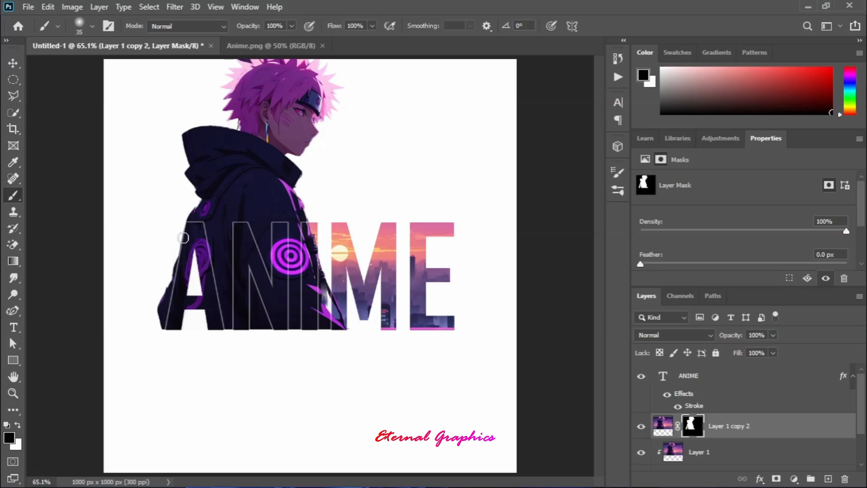
{"action": "mouse_move", "coordinate": [183, 231]}
{"action": "left_mouse_down"}
{"action": "mouse_move", "coordinate": [165, 324]}
{"action": "mouse_move", "coordinate": [171, 258]}
{"action": "mouse_move", "coordinate": [164, 320]}
{"action": "mouse_move", "coordinate": [167, 304]}
{"action": "mouse_move", "coordinate": [158, 321]}
{"action": "left_mouse_up"}
{"action": "mouse_move", "coordinate": [248, 290]}
{"action": "left_mouse_down"}
{"action": "mouse_move", "coordinate": [249, 271]}
{"action": "mouse_move", "coordinate": [266, 325]}
{"action": "mouse_move", "coordinate": [258, 296]}
{"action": "mouse_move", "coordinate": [254, 329]}
{"action": "mouse_move", "coordinate": [265, 312]}
{"action": "mouse_move", "coordinate": [271, 332]}
{"action": "mouse_move", "coordinate": [251, 288]}
{"action": "left_mouse_up"}
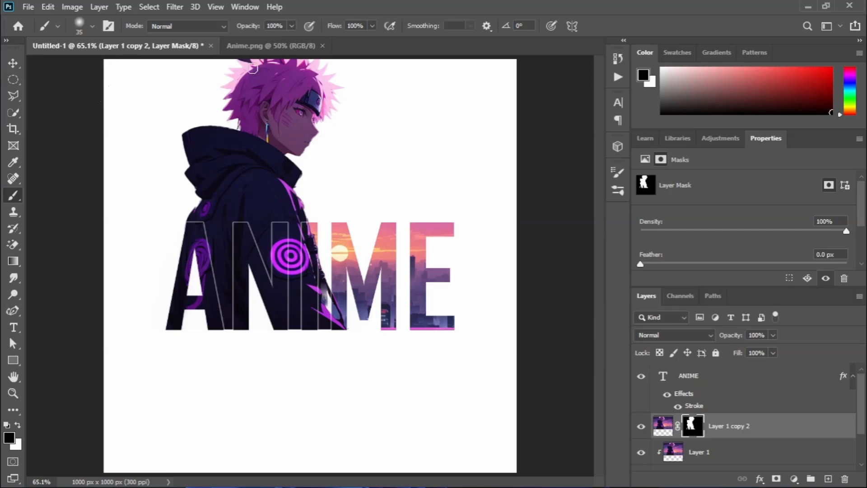
With a 4 px black brush on the character's layer mask, hide the dark leftover shape at the upper back of the hair.
{"action": "left_click", "coordinate": [13, 393]}
{"action": "left_click", "coordinate": [281, 79]}
{"action": "left_click", "coordinate": [282, 76]}
{"action": "key", "text": "space"}
{"action": "left_click_drag", "start_coordinate": [267, 106], "coordinate": [277, 227]}
{"action": "left_click", "coordinate": [232, 166]}
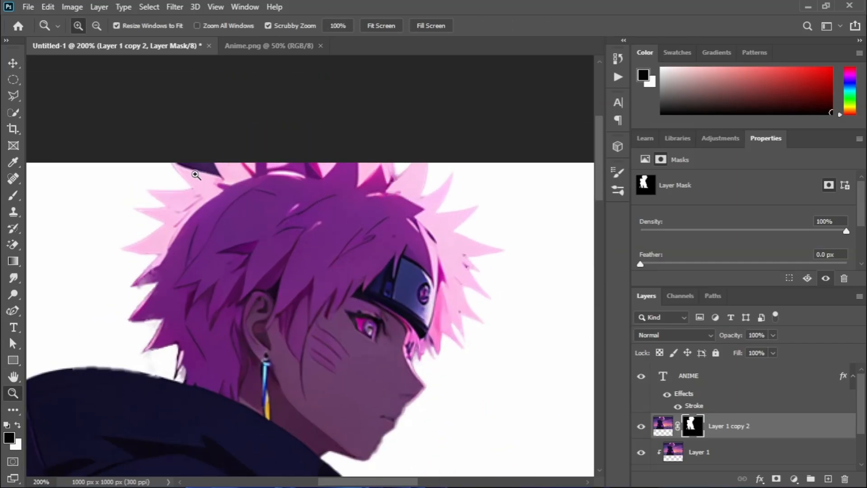
{"action": "left_click", "coordinate": [195, 174]}
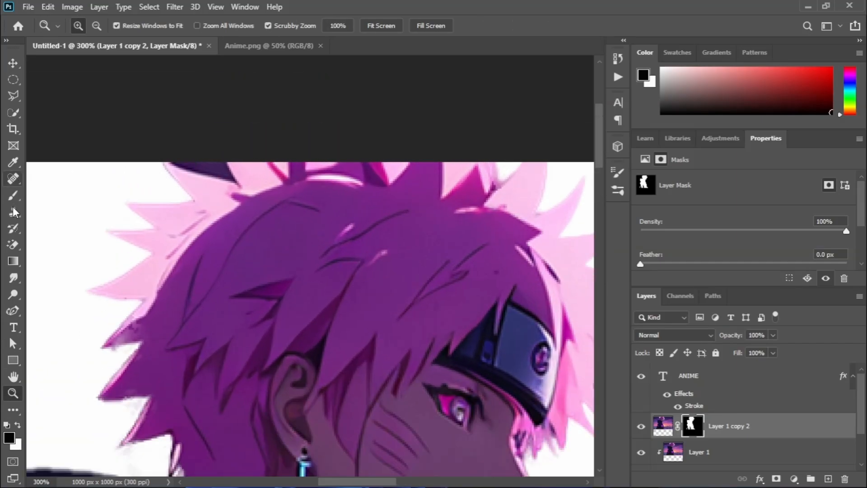
{"action": "left_click", "coordinate": [15, 197]}
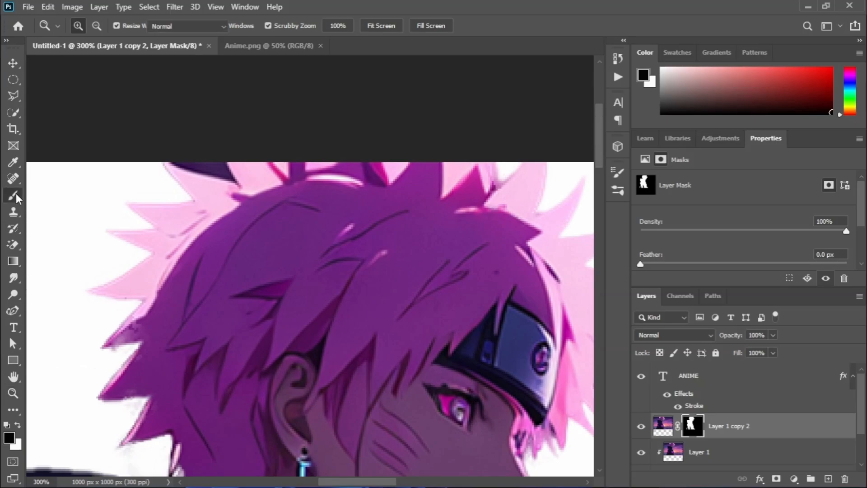
{"action": "key", "text": "bracketleft"}
{"action": "key", "text": "bracketleft"}
{"action": "key", "text": "bracketleft"}
{"action": "mouse_move", "coordinate": [216, 172]}
{"action": "left_mouse_down"}
{"action": "mouse_move", "coordinate": [182, 163]}
{"action": "mouse_move", "coordinate": [223, 170]}
{"action": "mouse_move", "coordinate": [216, 159]}
{"action": "left_mouse_up"}
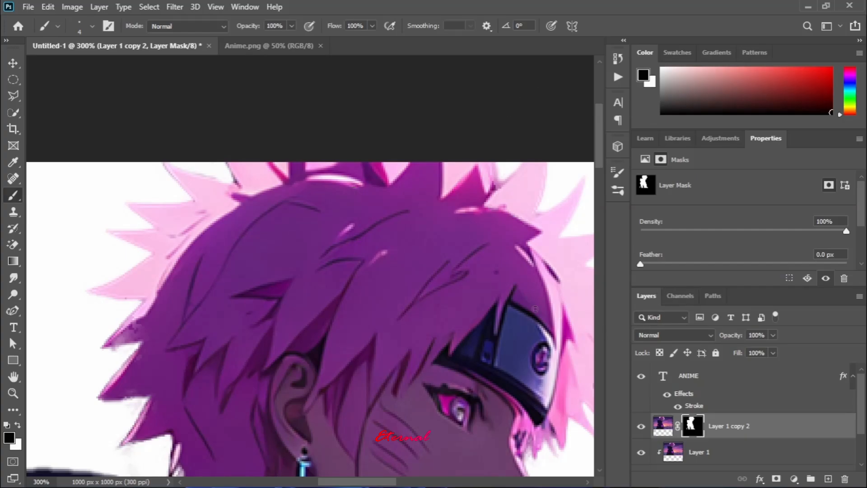
Group all layers above the Background.
{"action": "scroll", "coordinate": [535, 309], "scroll_direction": "down", "scroll_amount": 3}
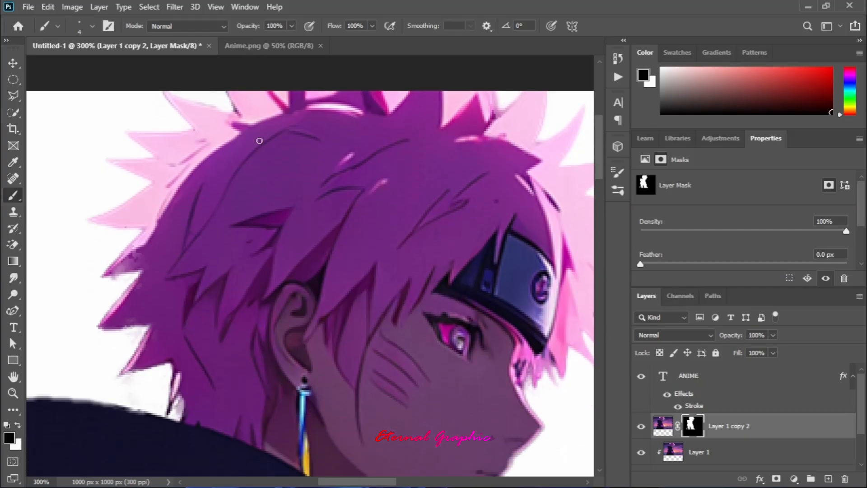
{"action": "key", "text": "ctrl+minus"}
{"action": "key", "text": "ctrl+minus"}
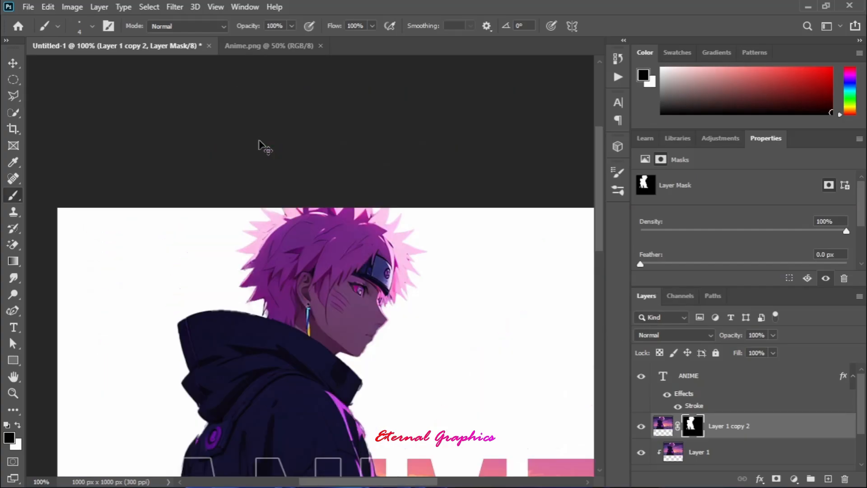
{"action": "key", "text": "ctrl+minus"}
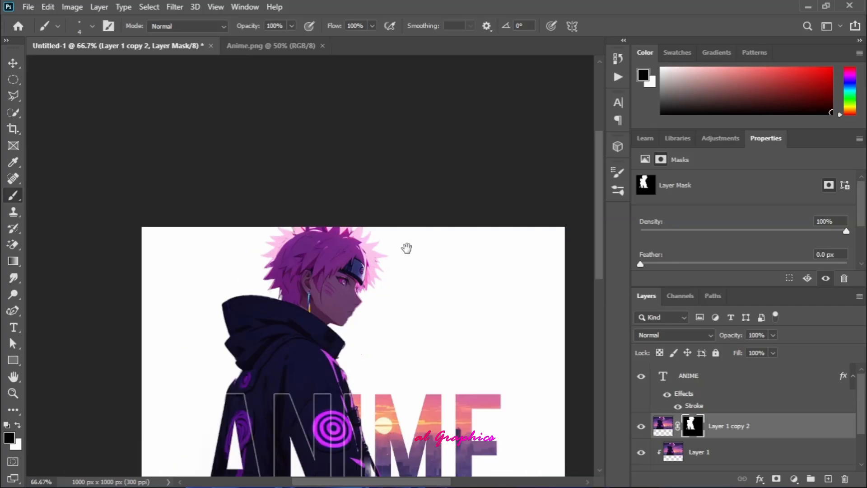
{"action": "left_click_drag", "start_coordinate": [443, 248], "coordinate": [422, 126]}
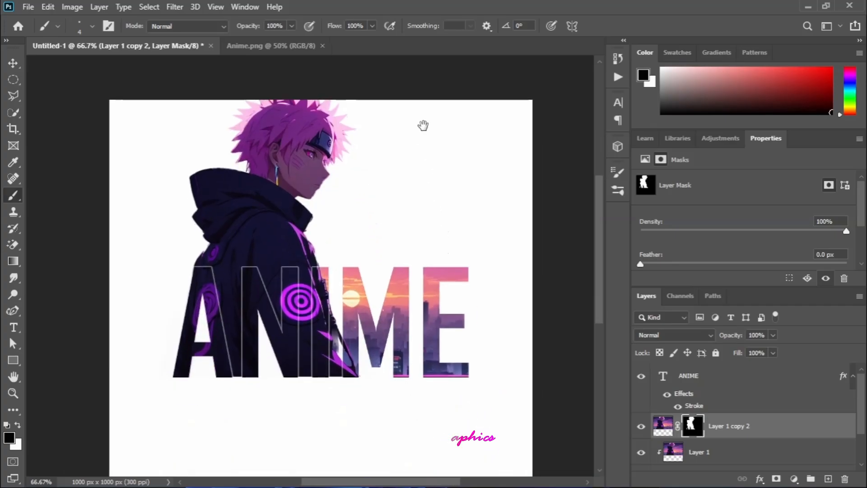
{"action": "left_click", "coordinate": [725, 384]}
{"action": "scroll", "coordinate": [722, 381], "scroll_direction": "down", "scroll_amount": 2}
{"action": "left_click", "coordinate": [716, 389], "text": "ctrl"}
{"action": "left_click", "coordinate": [710, 409], "text": "ctrl"}
{"action": "left_click", "coordinate": [736, 439], "text": "ctrl"}
{"action": "scroll", "coordinate": [739, 440], "scroll_direction": "up", "scroll_amount": 2}
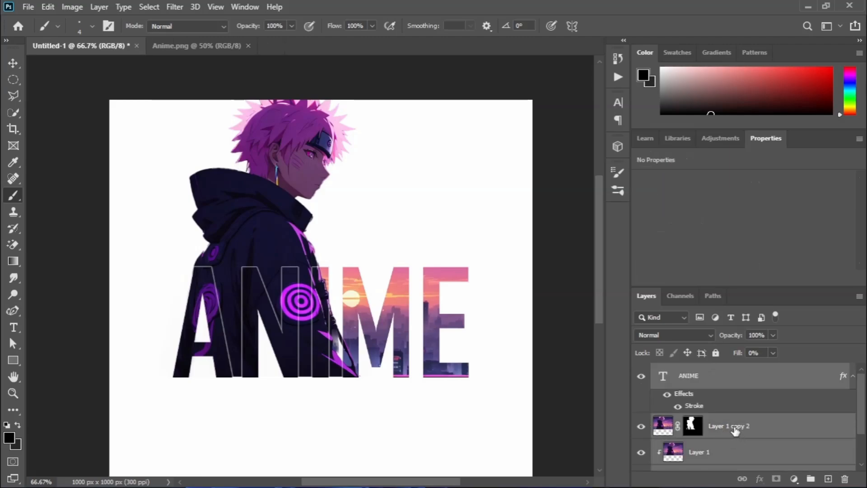
{"action": "key", "text": "ctrl+g"}
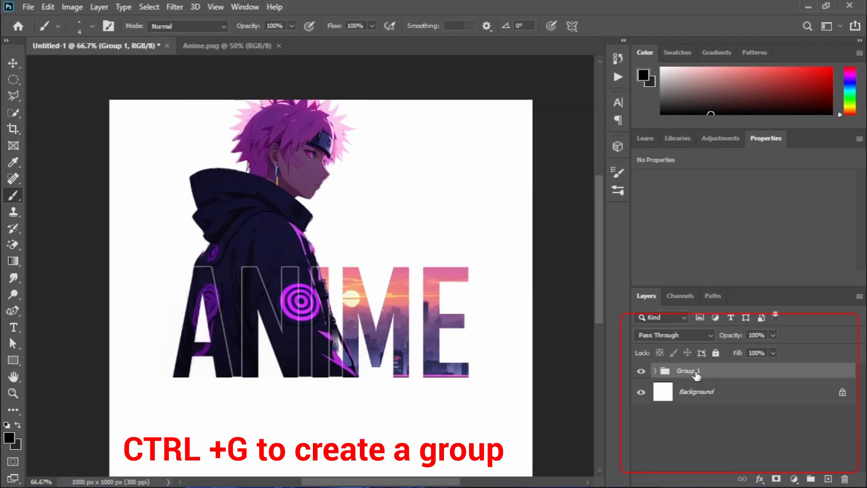
Rename the new layer group as Anime.
{"action": "double_click", "coordinate": [696, 373]}
{"action": "left_click", "coordinate": [798, 175]}
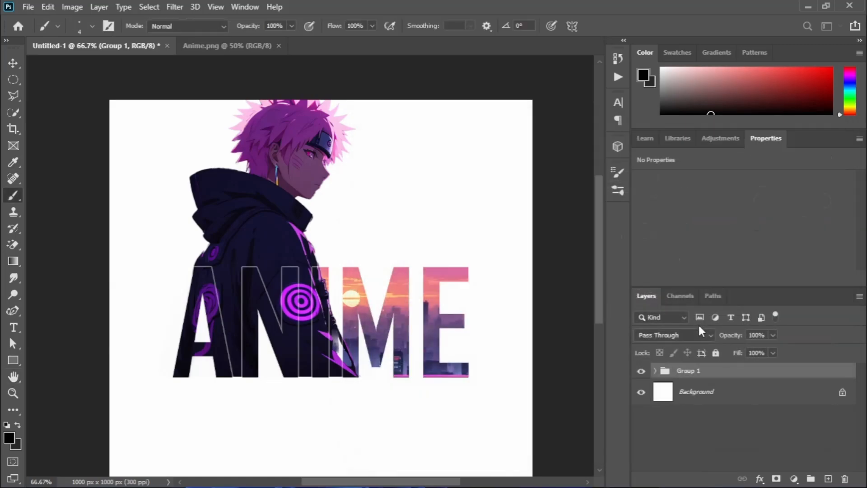
{"action": "double_click", "coordinate": [686, 372]}
{"action": "type", "text": "Anime"}
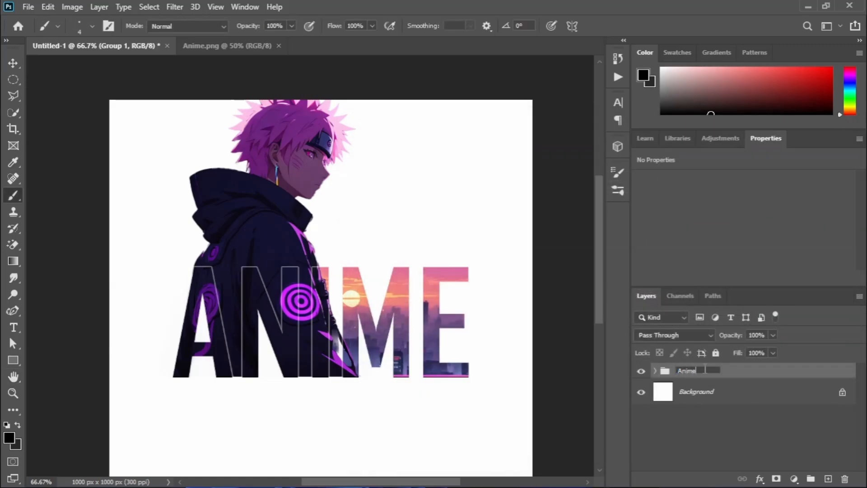
{"action": "key", "text": "Return"}
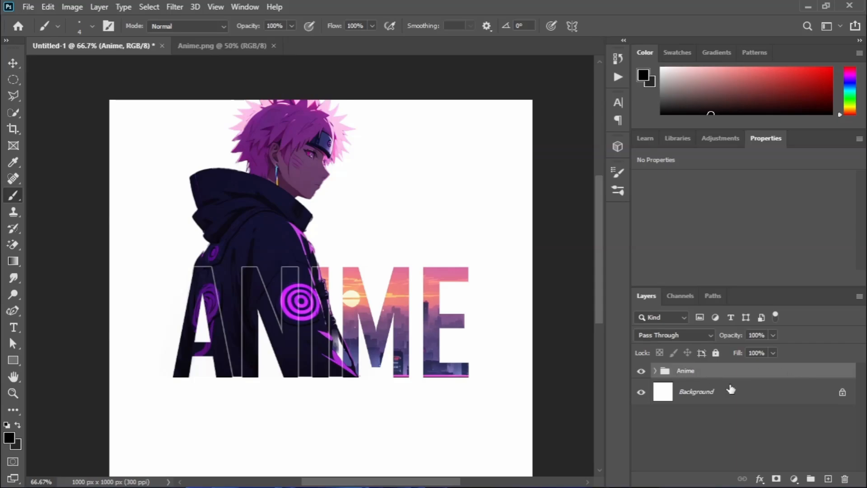
Add a new layer above the Anime group and name it shadow.
{"action": "left_click", "coordinate": [827, 478]}
{"action": "double_click", "coordinate": [686, 376]}
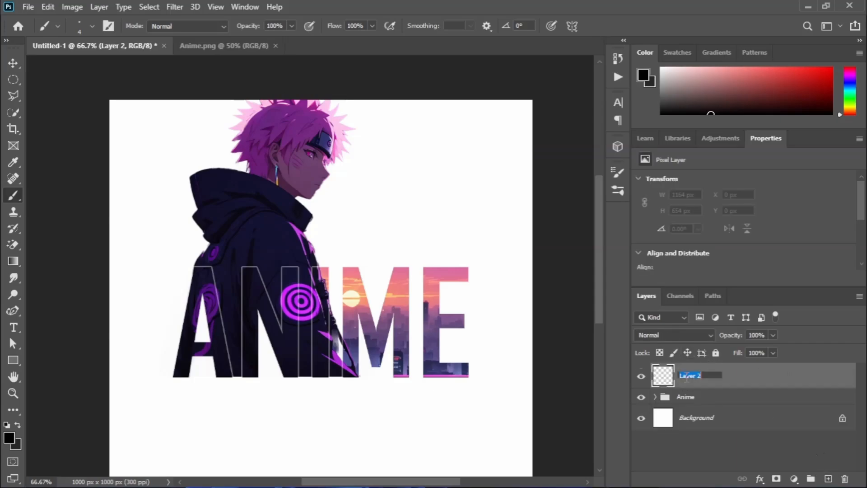
{"action": "type", "text": "shadow"}
{"action": "left_click", "coordinate": [750, 373]}
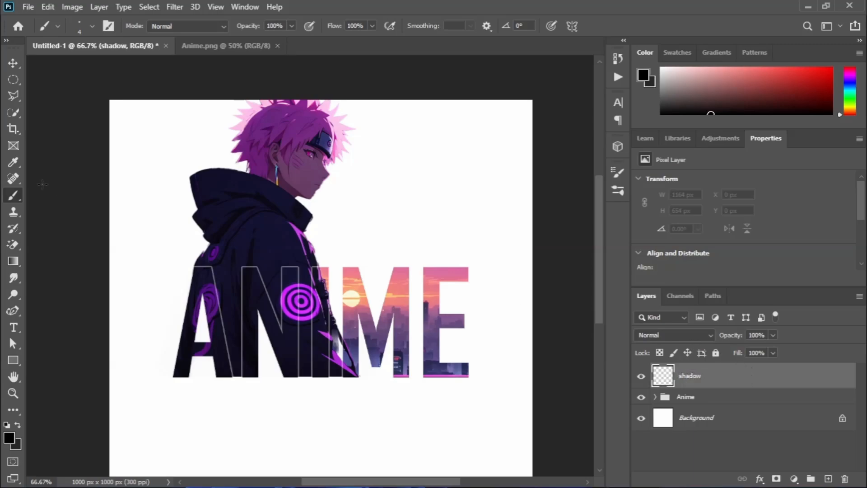
Paint a soft black dab about 810 px wide on the shadow layer with a 500 px brush, over the middle of the lettering.
{"action": "left_click", "coordinate": [668, 67]}
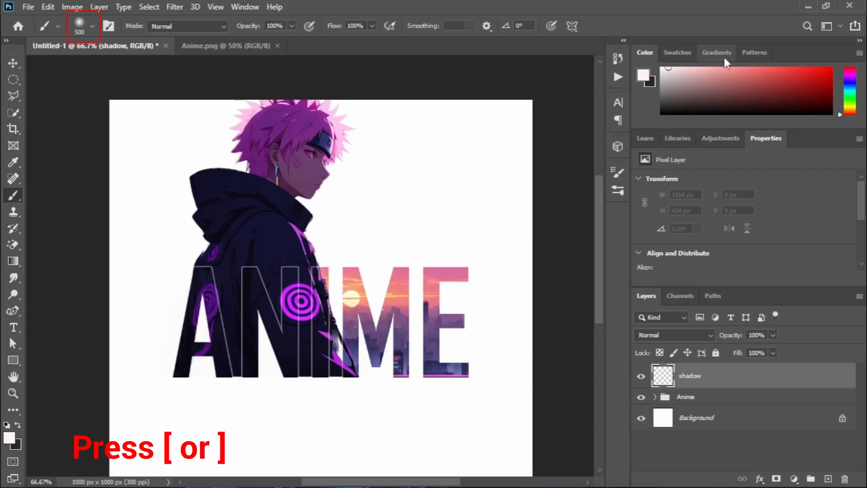
{"action": "left_click", "coordinate": [831, 112]}
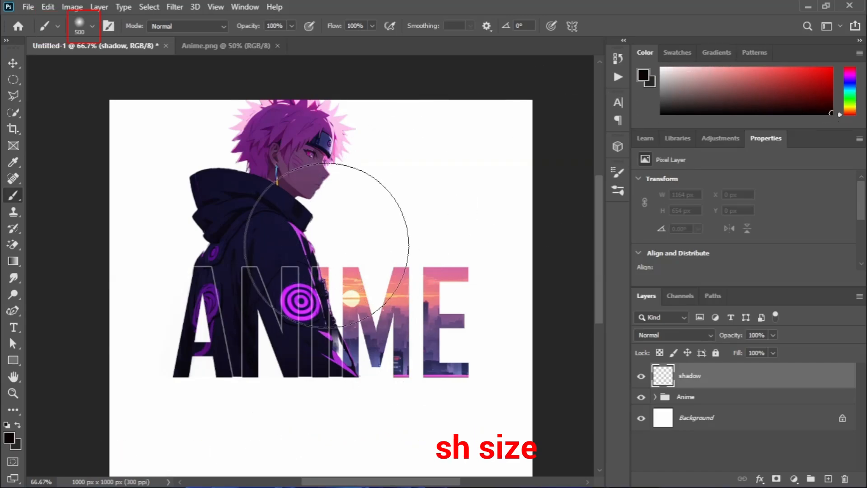
{"action": "left_click_drag", "start_coordinate": [316, 309], "coordinate": [321, 329]}
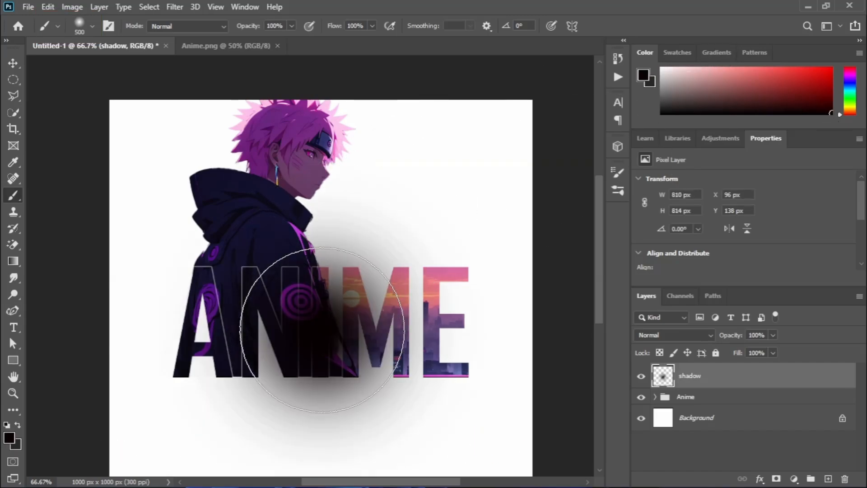
Transform the dab into a flat ellipse at 17.81% height and place it below the ANIME lettering.
{"action": "key", "text": "ctrl+t"}
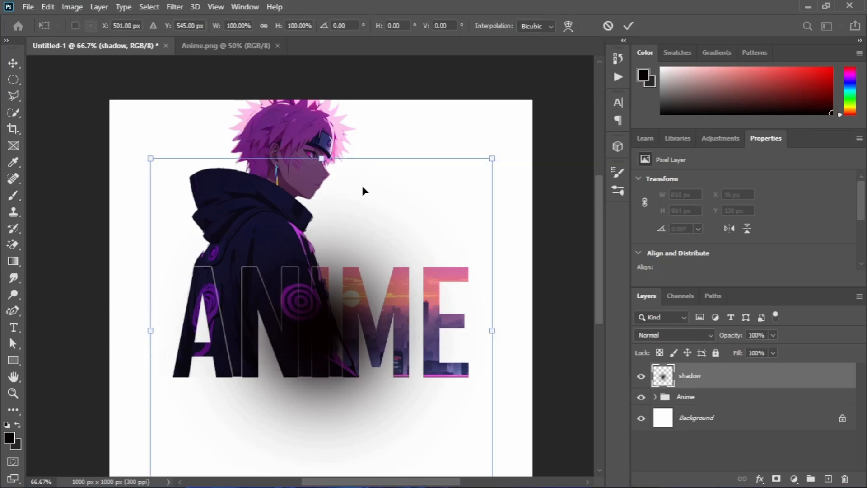
{"action": "left_click_drag", "start_coordinate": [323, 158], "coordinate": [319, 414]}
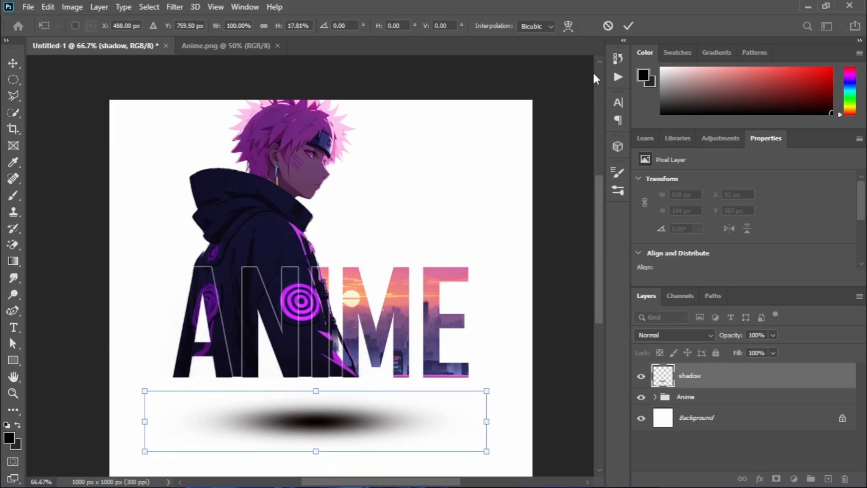
{"action": "left_click", "coordinate": [628, 25]}
Fine-tune the shadow's position beneath the lettering and set its layer opacity to 67%.
{"action": "key", "text": "b"}
{"action": "scroll", "coordinate": [393, 243], "scroll_direction": "down", "scroll_amount": 4}
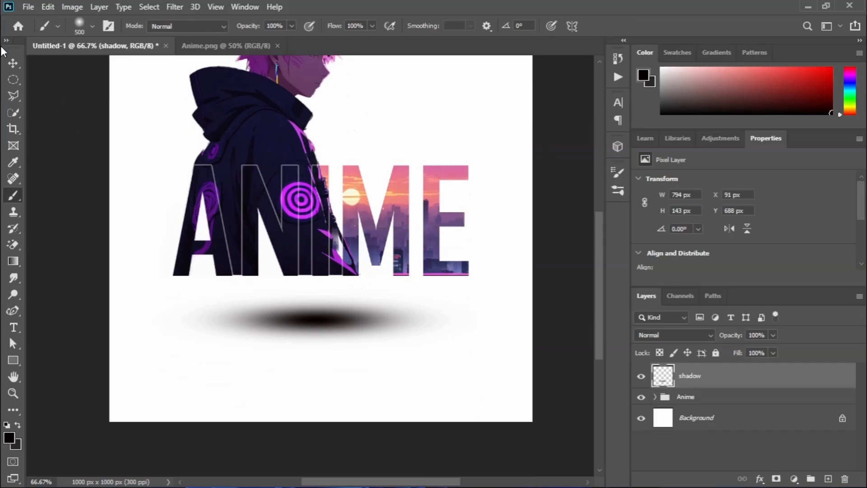
{"action": "left_click", "coordinate": [13, 62]}
{"action": "scroll", "coordinate": [340, 187], "scroll_direction": "up", "scroll_amount": 3}
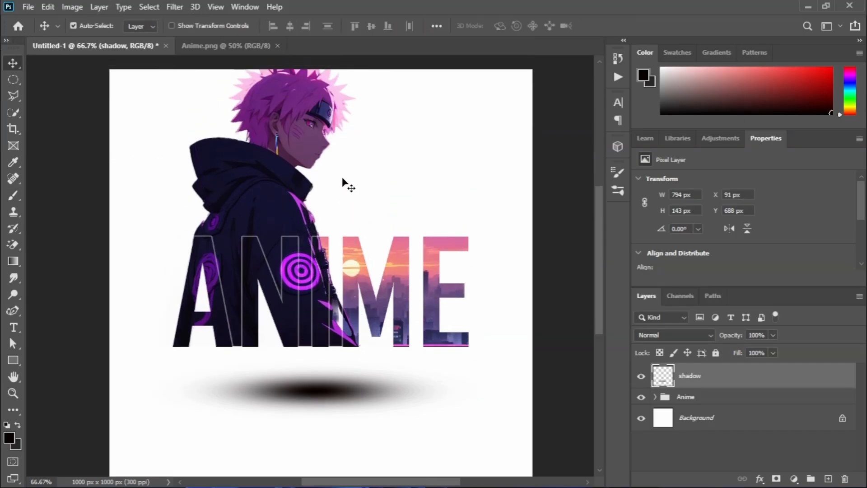
{"action": "left_click_drag", "start_coordinate": [336, 395], "coordinate": [334, 397]}
{"action": "left_click_drag", "start_coordinate": [323, 394], "coordinate": [324, 394]}
{"action": "left_click", "coordinate": [773, 335]}
{"action": "left_click_drag", "start_coordinate": [766, 350], "coordinate": [754, 349]}
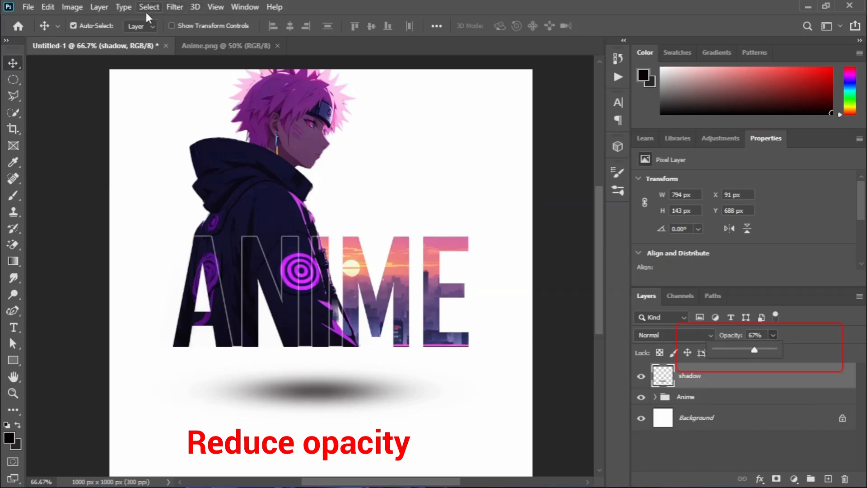
{"action": "left_click", "coordinate": [13, 65]}
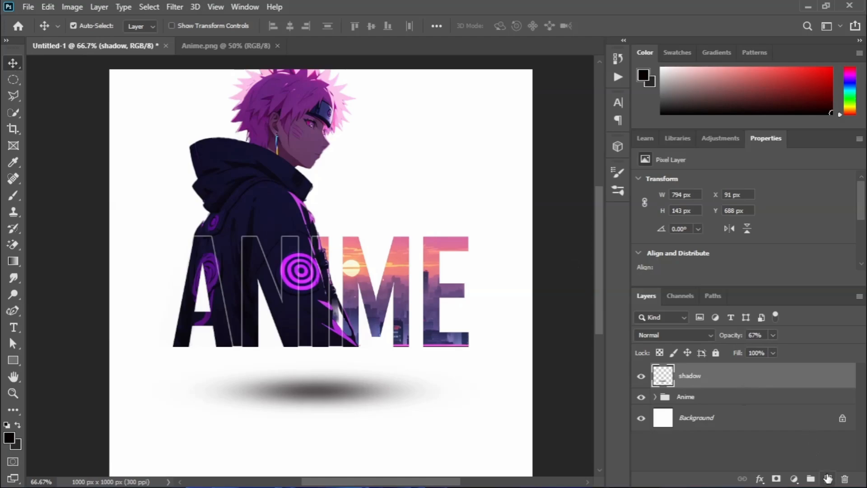
Add a new layer above the shadow layer and choose the cloud brush 02 preset at 2500 px.
{"action": "left_click", "coordinate": [827, 478]}
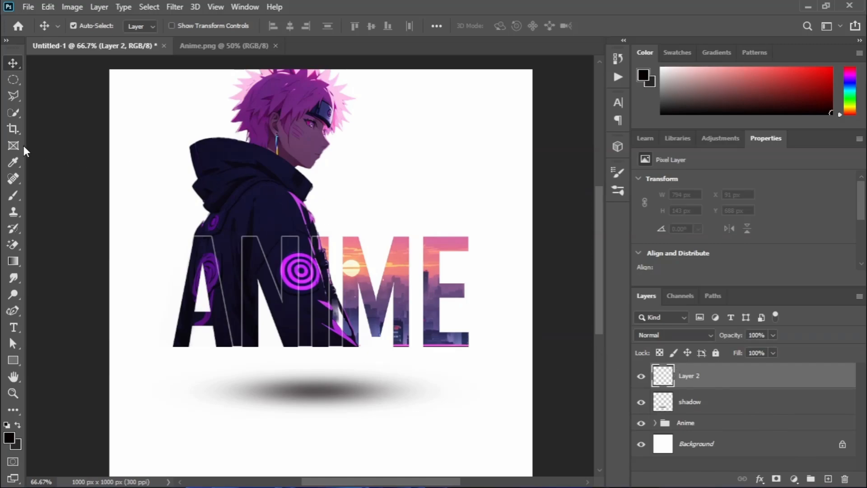
{"action": "left_click", "coordinate": [13, 195]}
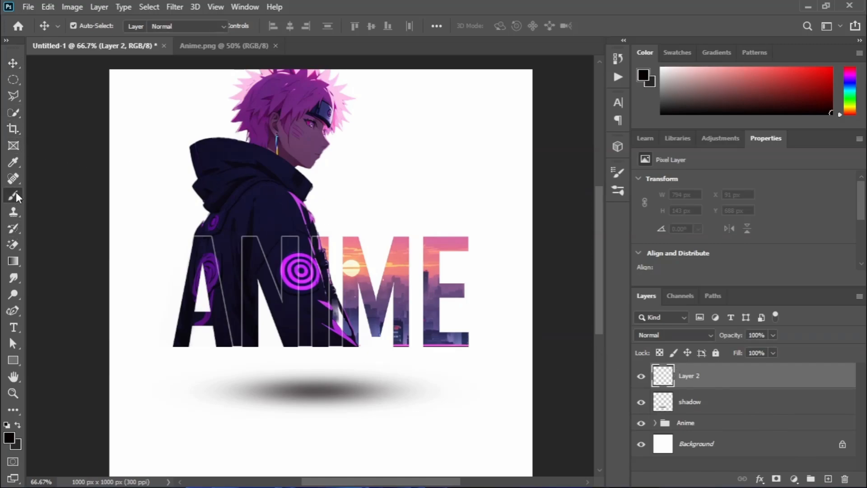
{"action": "left_click", "coordinate": [92, 26]}
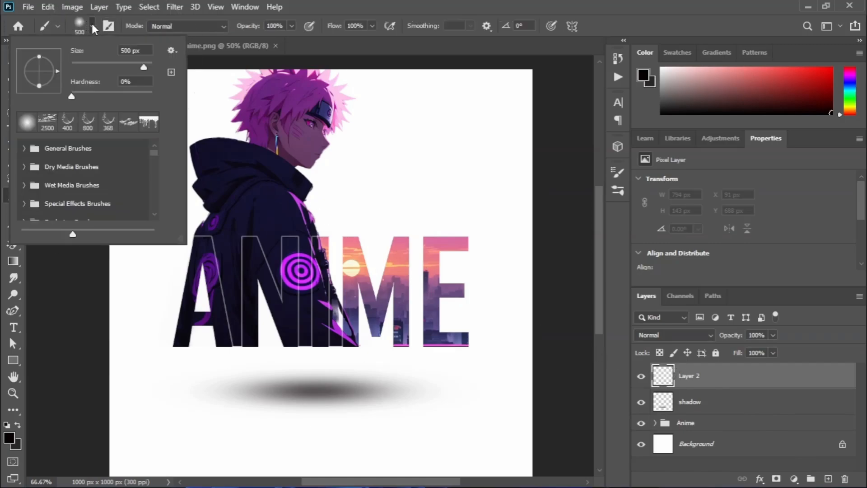
{"action": "scroll", "coordinate": [50, 181], "scroll_direction": "down", "scroll_amount": 6}
{"action": "scroll", "coordinate": [54, 194], "scroll_direction": "up", "scroll_amount": 1}
{"action": "scroll", "coordinate": [57, 198], "scroll_direction": "down", "scroll_amount": 1}
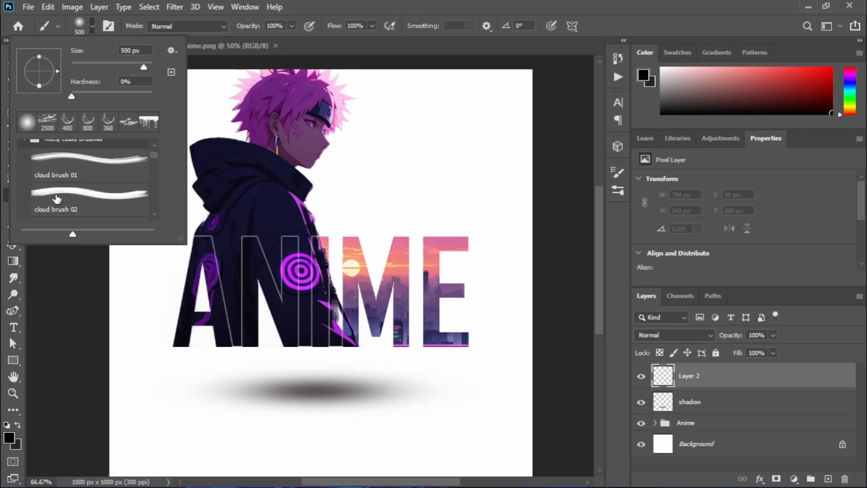
{"action": "scroll", "coordinate": [57, 199], "scroll_direction": "down", "scroll_amount": 1}
{"action": "left_click", "coordinate": [64, 177]}
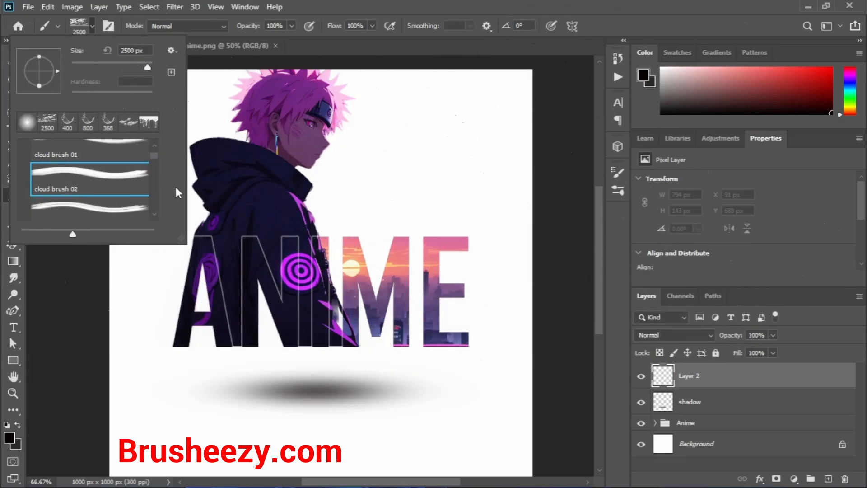
{"action": "left_click", "coordinate": [406, 121]}
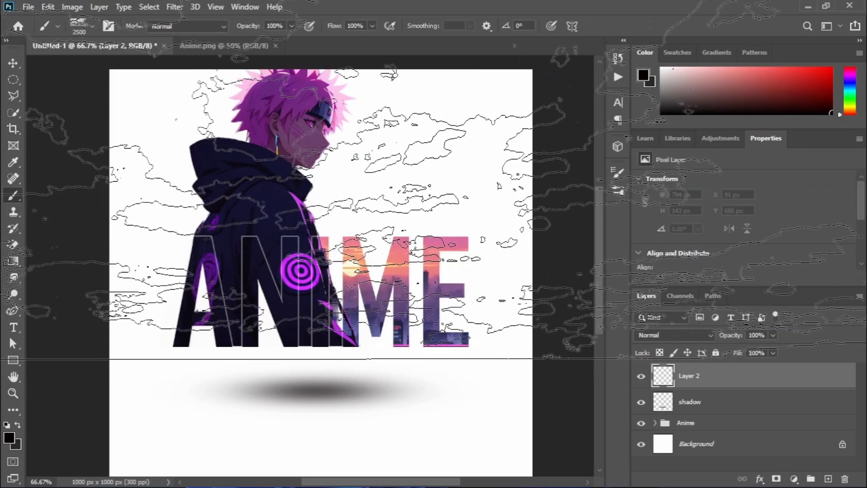
{"action": "left_click", "coordinate": [406, 189]}
{"action": "key", "text": "ctrl+z"}
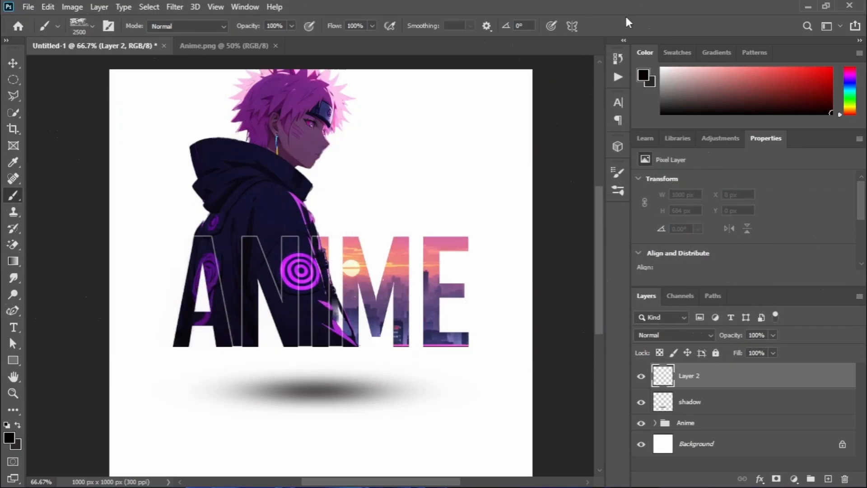
Sample a pink from the sunset sky inside the lettering and stamp clouds across the upper part of the canvas on the new layer.
{"action": "key", "text": "i"}
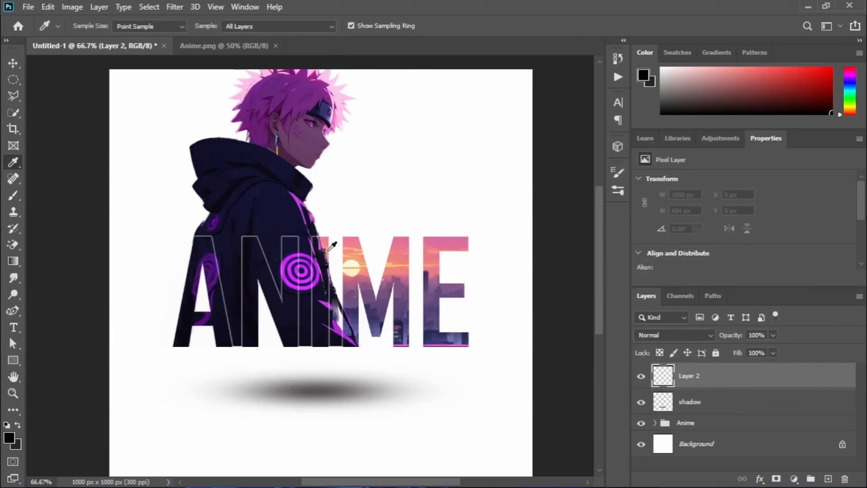
{"action": "key", "text": "b"}
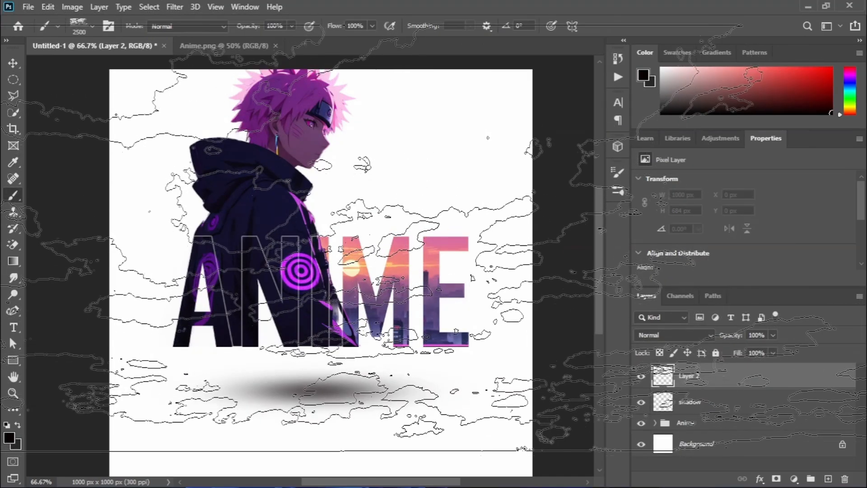
{"action": "key", "text": "i"}
{"action": "left_click", "coordinate": [358, 244]}
{"action": "key", "text": "b"}
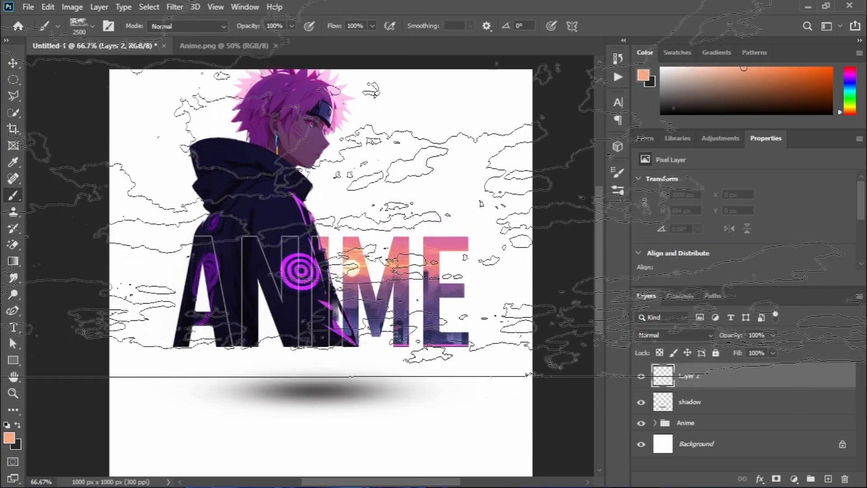
{"action": "left_click", "coordinate": [323, 198]}
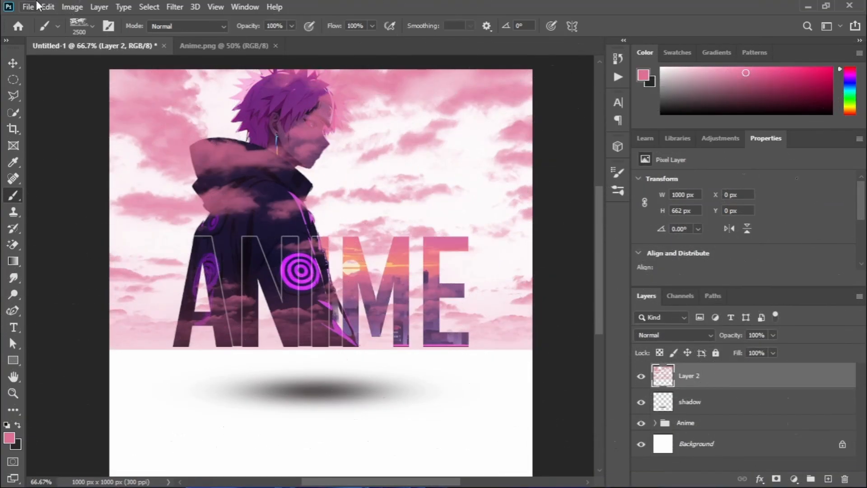
Choose the soft round brush preset and reduce its size to 700 px.
{"action": "left_click", "coordinate": [95, 34]}
{"action": "left_click", "coordinate": [50, 122]}
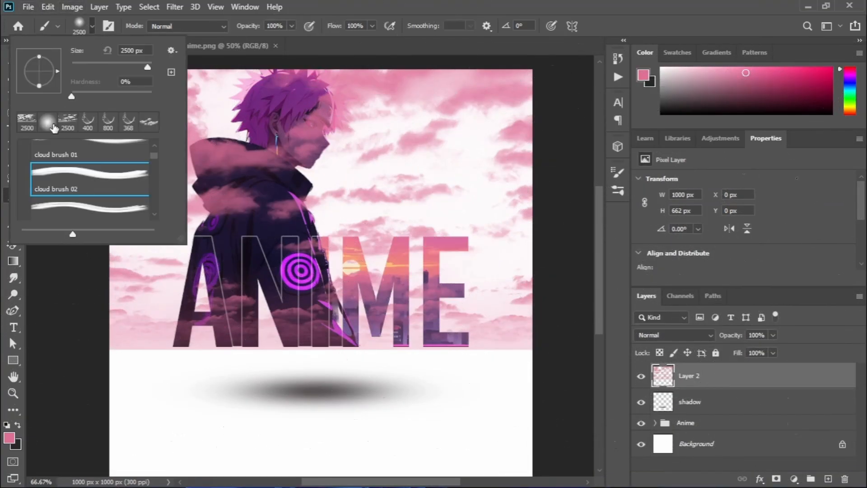
{"action": "left_click", "coordinate": [428, 1]}
{"action": "key", "text": "bracketleft"}
{"action": "key", "text": "bracketleft"}
{"action": "key", "text": "bracketleft"}
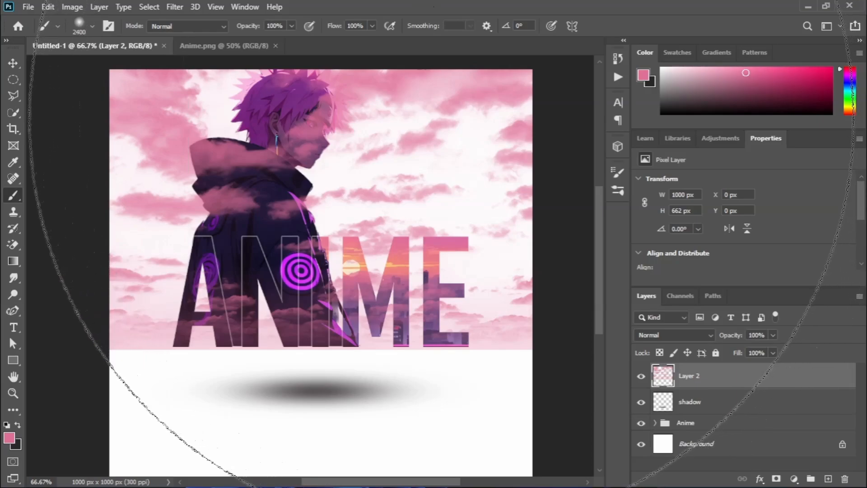
{"action": "key", "text": "bracketleft"}
{"action": "key", "text": "bracketleft"}
{"action": "key", "text": "bracketleft"}
{"action": "key", "text": "bracketleft"}
{"action": "key", "text": "bracketleft"}
{"action": "key", "text": "bracketleft"}
{"action": "key", "text": "bracketleft"}
{"action": "key", "text": "bracketleft"}
{"action": "key", "text": "bracketleft"}
{"action": "key", "text": "bracketleft"}
{"action": "key", "text": "bracketleft"}
{"action": "key", "text": "bracketleft"}
{"action": "key", "text": "bracketleft"}
{"action": "key", "text": "bracketleft"}
{"action": "key", "text": "bracketleft"}
{"action": "key", "text": "bracketleft"}
{"action": "key", "text": "bracketleft"}
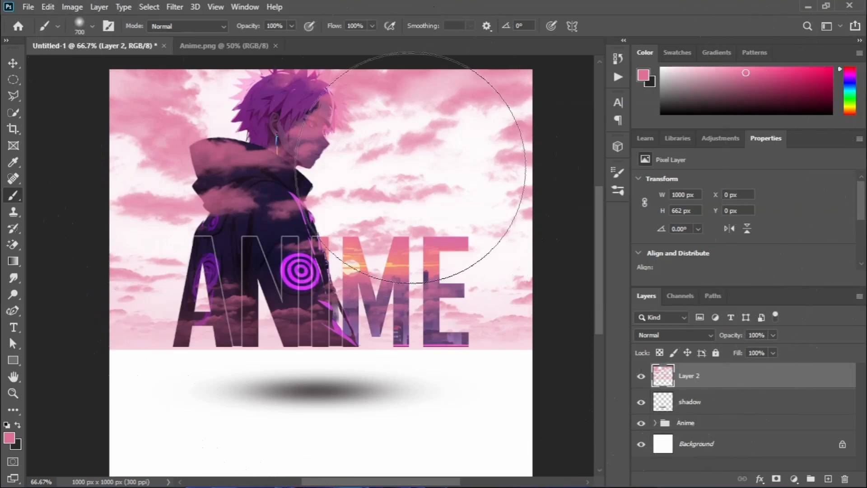
Add a layer mask to the clouds layer and paint black with the soft brush at 200 px to fade the clouds' hard lower edge.
{"action": "left_click", "coordinate": [776, 478]}
{"action": "key", "text": "bracketleft"}
{"action": "key", "text": "bracketleft"}
{"action": "key", "text": "bracketleft"}
{"action": "key", "text": "bracketleft"}
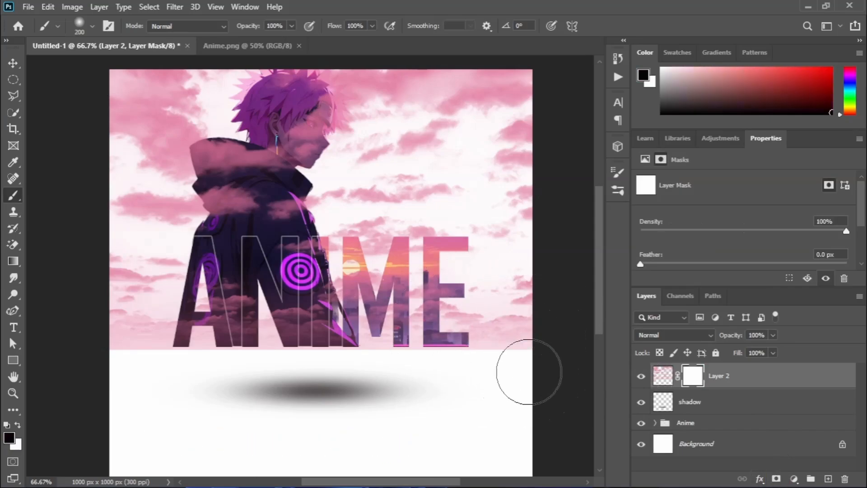
{"action": "mouse_move", "coordinate": [369, 377]}
{"action": "left_mouse_down"}
{"action": "mouse_move", "coordinate": [291, 381]}
{"action": "mouse_move", "coordinate": [301, 369]}
{"action": "mouse_move", "coordinate": [286, 352]}
{"action": "mouse_move", "coordinate": [104, 367]}
{"action": "mouse_move", "coordinate": [172, 362]}
{"action": "mouse_move", "coordinate": [325, 384]}
{"action": "mouse_move", "coordinate": [482, 379]}
{"action": "left_mouse_up"}
Move the clouds layer below the Anime group, directly above the Background.
{"action": "left_click", "coordinate": [12, 62]}
{"action": "left_click_drag", "start_coordinate": [744, 381], "coordinate": [745, 420]}
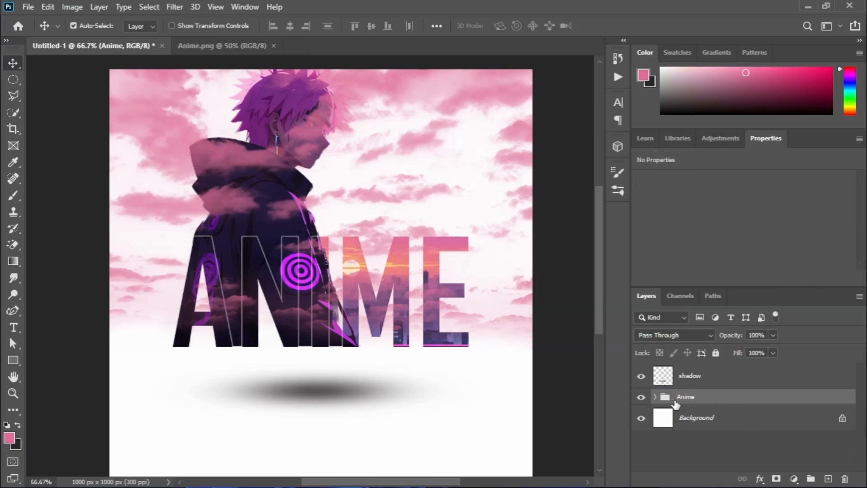
{"action": "scroll", "coordinate": [675, 403], "scroll_direction": "up", "scroll_amount": 1}
{"action": "left_click_drag", "start_coordinate": [732, 381], "coordinate": [752, 442]}
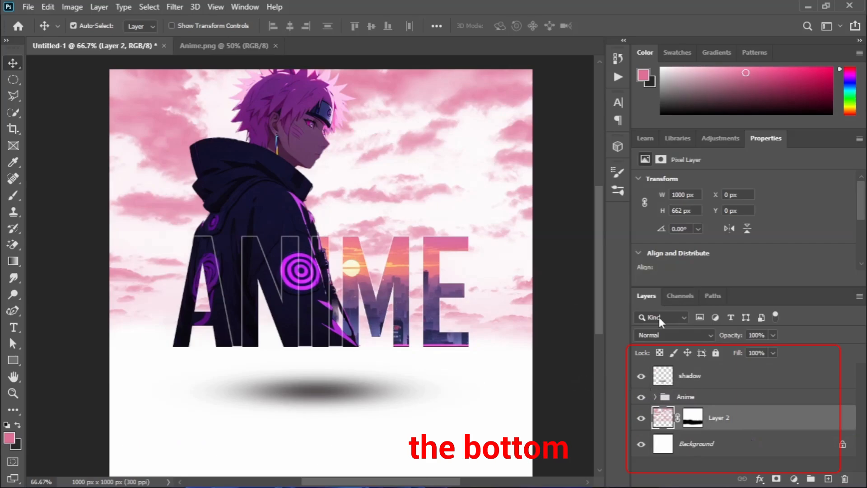
Add a linear Gradient Fill layer at 90° in the foreground pink directly above the Background.
{"action": "left_click", "coordinate": [727, 454]}
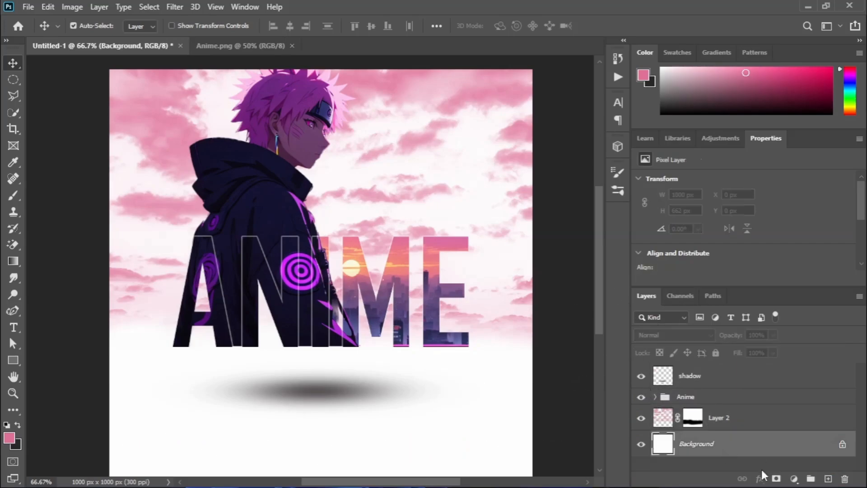
{"action": "left_click", "coordinate": [793, 478]}
{"action": "left_click", "coordinate": [795, 266]}
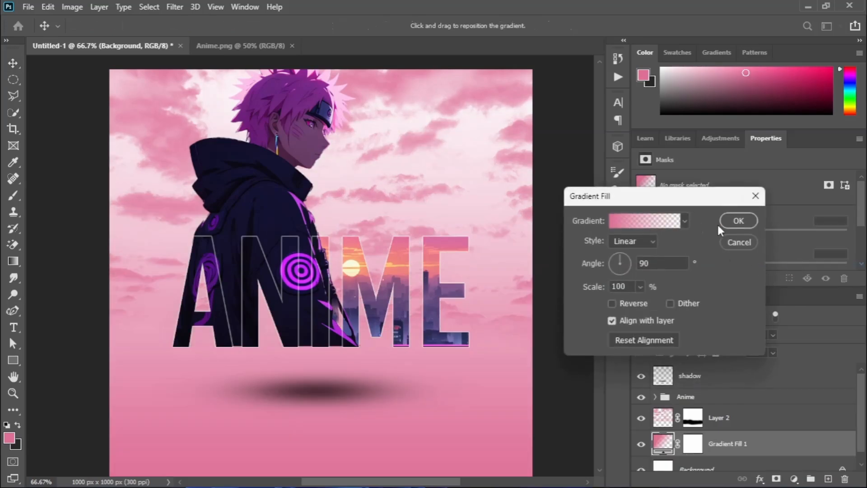
Open the fill's gradient for editing and set its end colour stop to dark maroon #630d2c.
{"action": "left_click", "coordinate": [652, 221]}
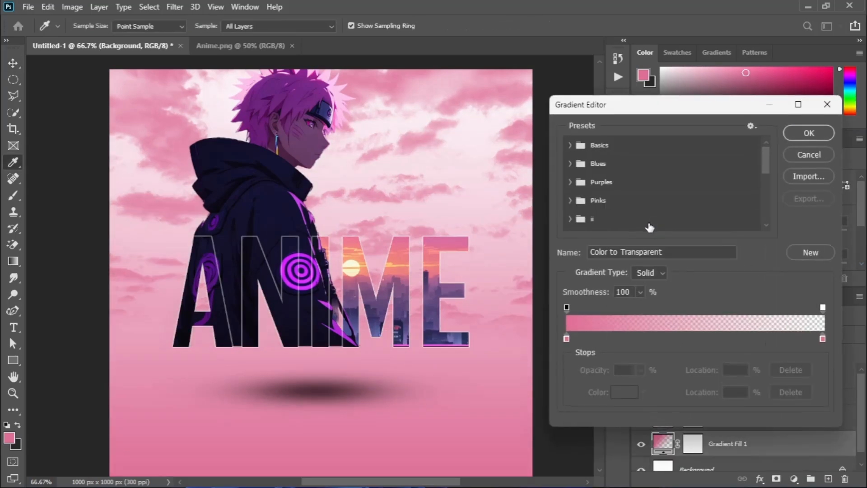
{"action": "left_click", "coordinate": [567, 338]}
{"action": "left_click_drag", "start_coordinate": [570, 339], "coordinate": [541, 339]}
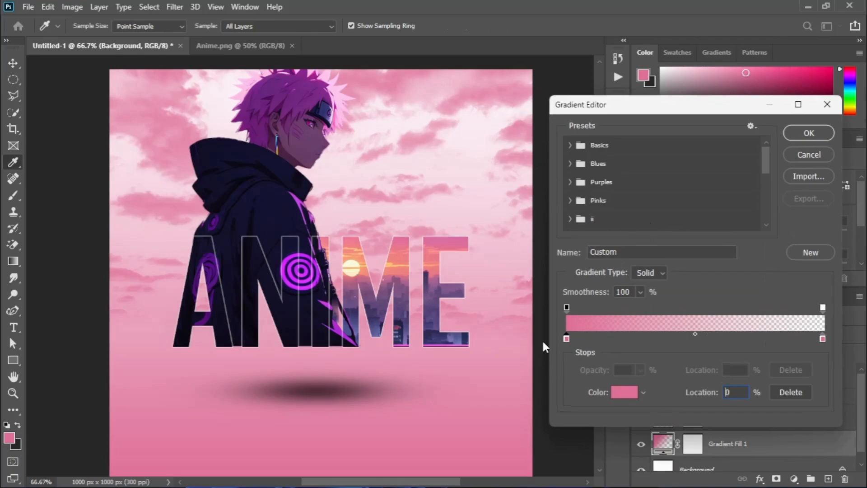
{"action": "double_click", "coordinate": [822, 339]}
{"action": "left_click", "coordinate": [619, 170]}
{"action": "left_click", "coordinate": [628, 197]}
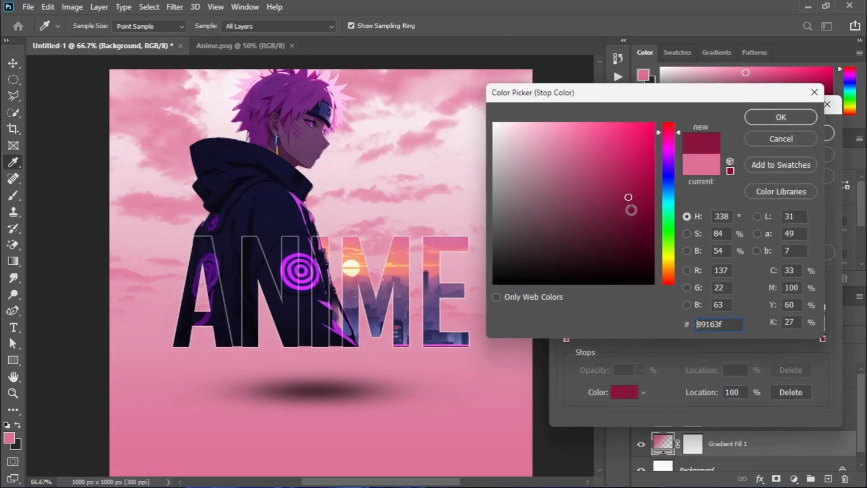
{"action": "left_click", "coordinate": [632, 221]}
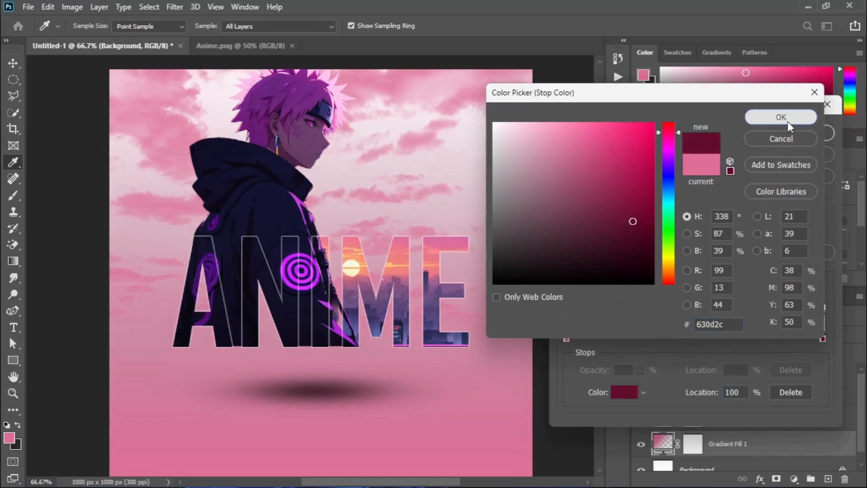
{"action": "left_click", "coordinate": [788, 118]}
Move the gradient's transparent opacity stop to 79% and apply the gradient fill.
{"action": "left_click_drag", "start_coordinate": [822, 307], "coordinate": [769, 308]}
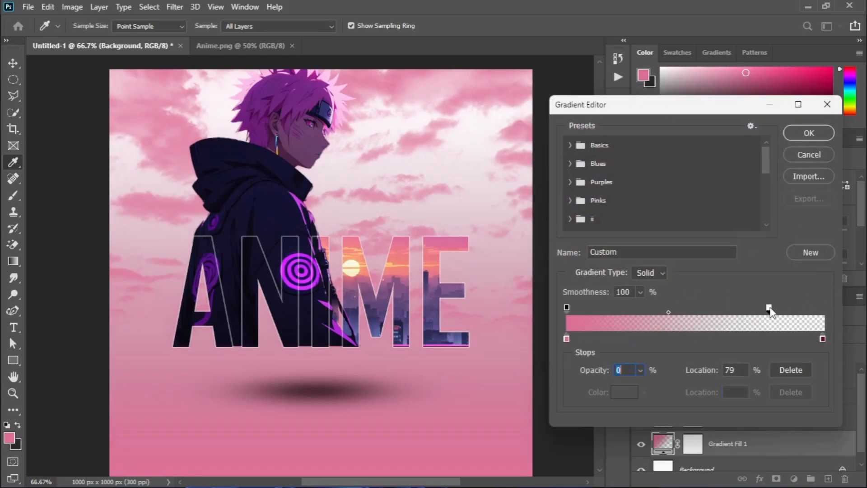
{"action": "left_click", "coordinate": [814, 132]}
{"action": "left_click", "coordinate": [753, 221]}
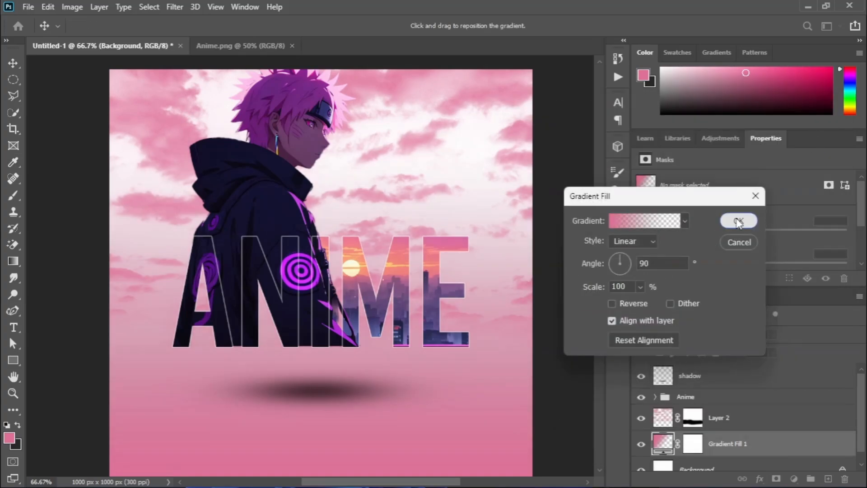
Add a centred placeholder paragraph about 824 px wide in AgencyFB Bold at 8 pt and place it below the shadow.
{"action": "scroll", "coordinate": [507, 271], "scroll_direction": "down", "scroll_amount": 3}
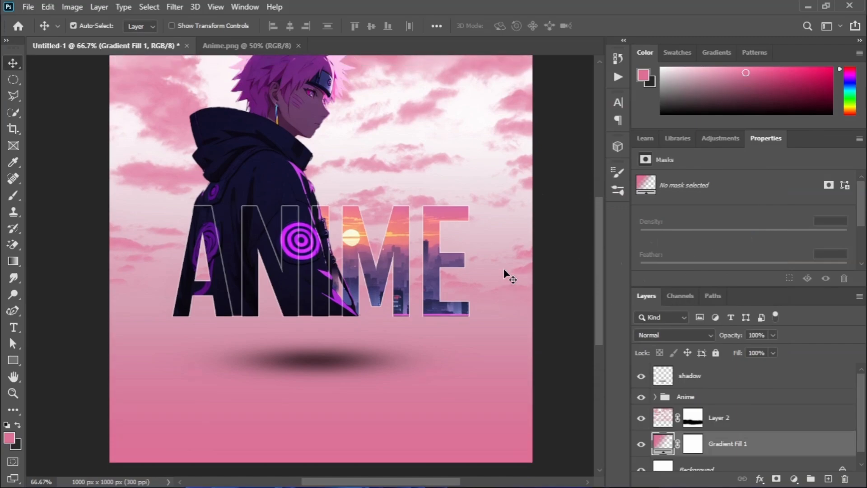
{"action": "left_click", "coordinate": [12, 327]}
{"action": "left_click_drag", "start_coordinate": [148, 330], "coordinate": [495, 424]}
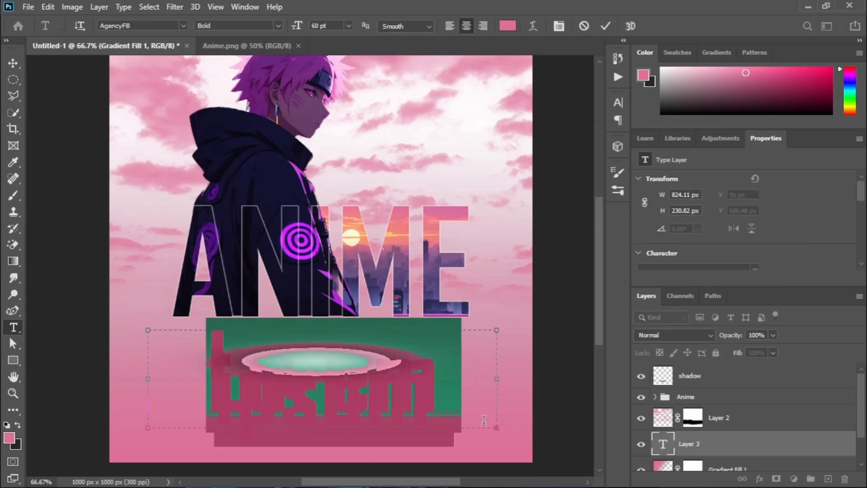
{"action": "left_click", "coordinate": [348, 26]}
{"action": "left_click", "coordinate": [333, 68]}
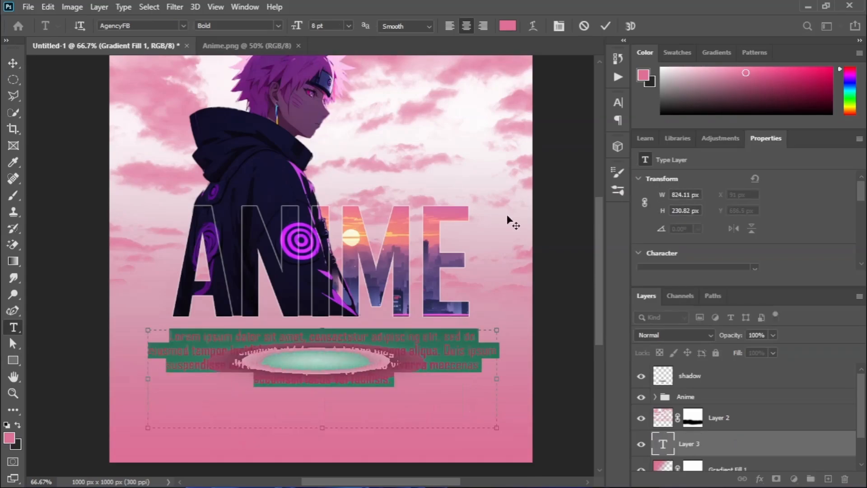
{"action": "left_click", "coordinate": [605, 25]}
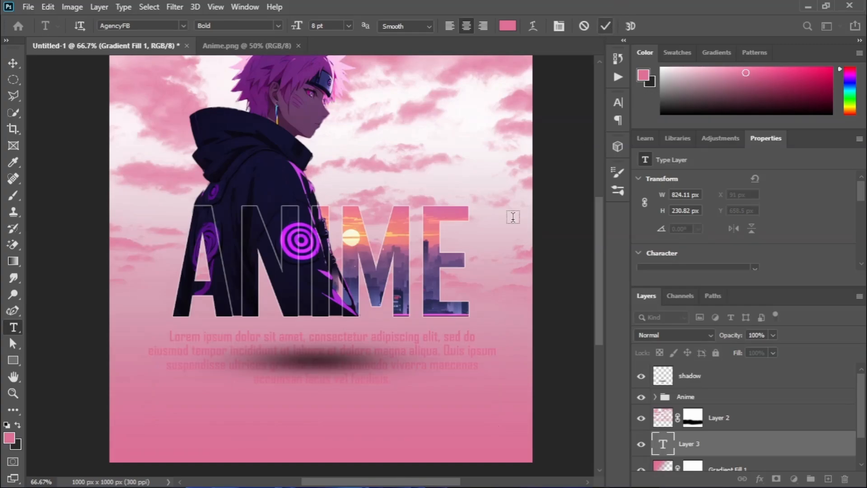
{"action": "key", "text": "v"}
{"action": "left_click_drag", "start_coordinate": [470, 330], "coordinate": [470, 401]}
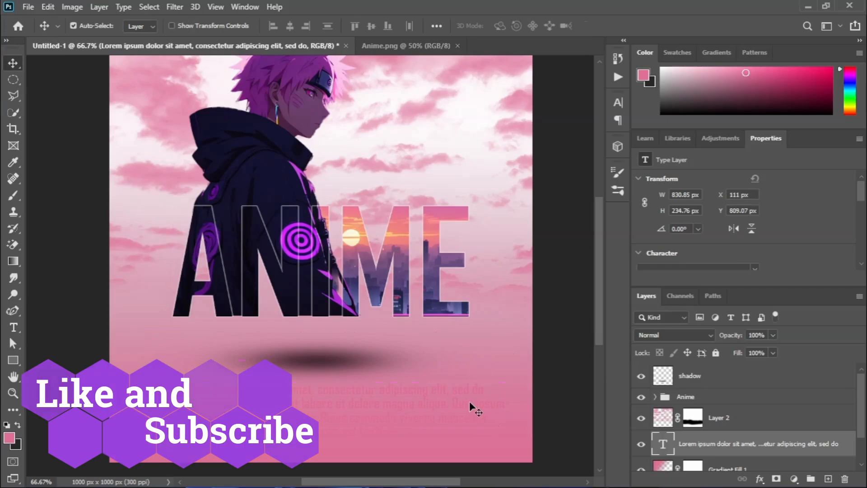
Recolour the placeholder paragraph near-black #010000 and set its font size to 6 pt.
{"action": "double_click", "coordinate": [442, 399]}
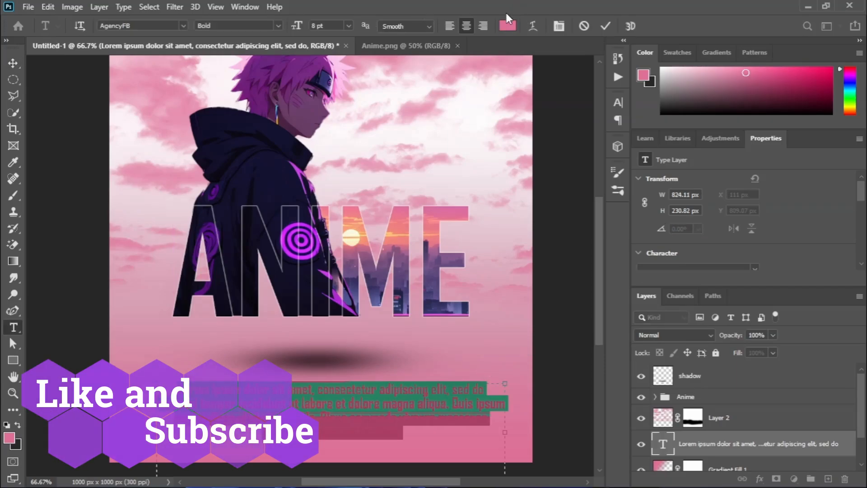
{"action": "left_click", "coordinate": [507, 26]}
{"action": "left_click_drag", "start_coordinate": [653, 282], "coordinate": [663, 288]}
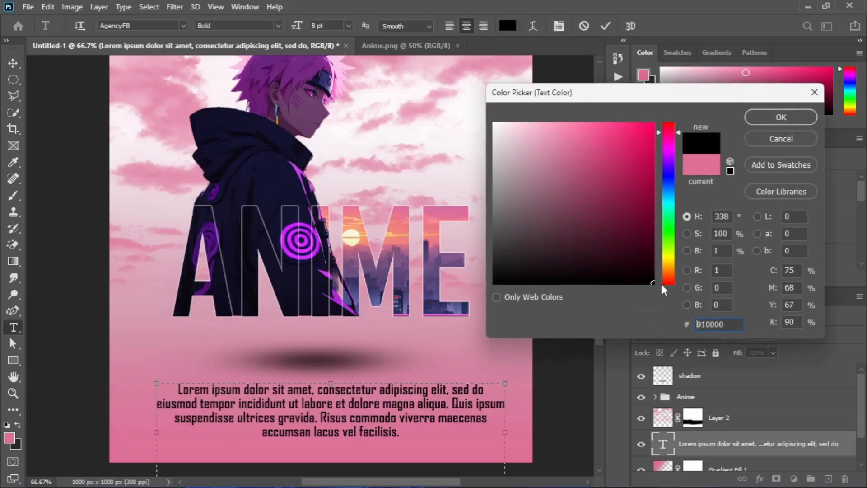
{"action": "left_click", "coordinate": [770, 118]}
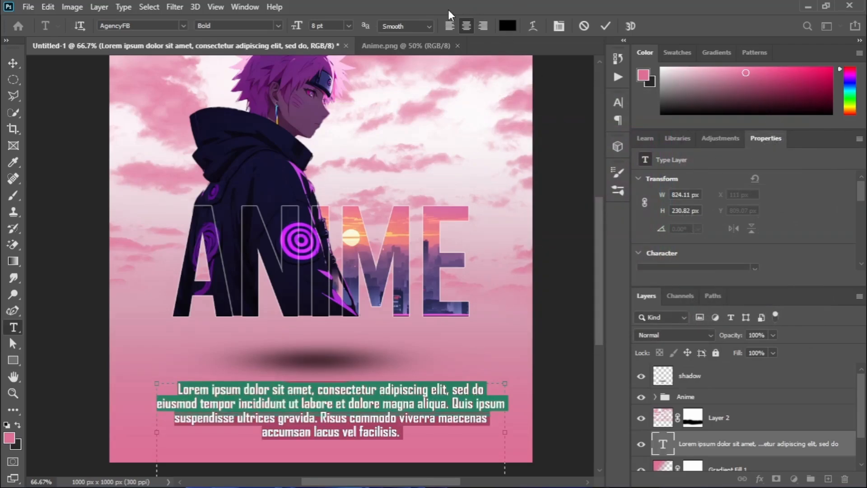
{"action": "left_click", "coordinate": [347, 26]}
{"action": "left_click", "coordinate": [334, 32]}
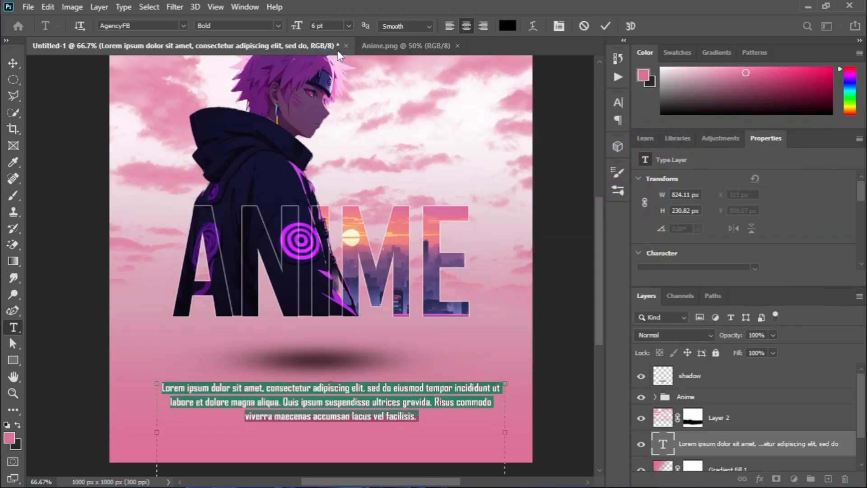
{"action": "left_click", "coordinate": [606, 25]}
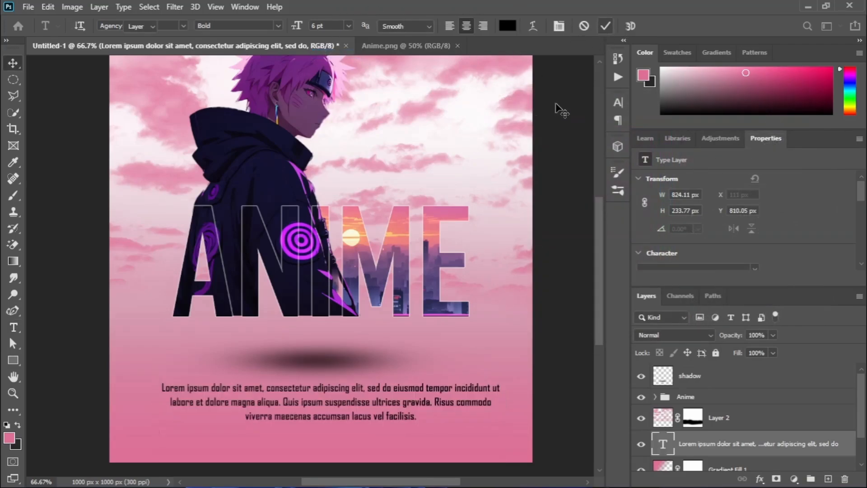
Raise the shadow slightly toward the ANIME lettering and reposition the placeholder paragraph below it at X 99 px, Y 810.05 px.
{"action": "key", "text": "v"}
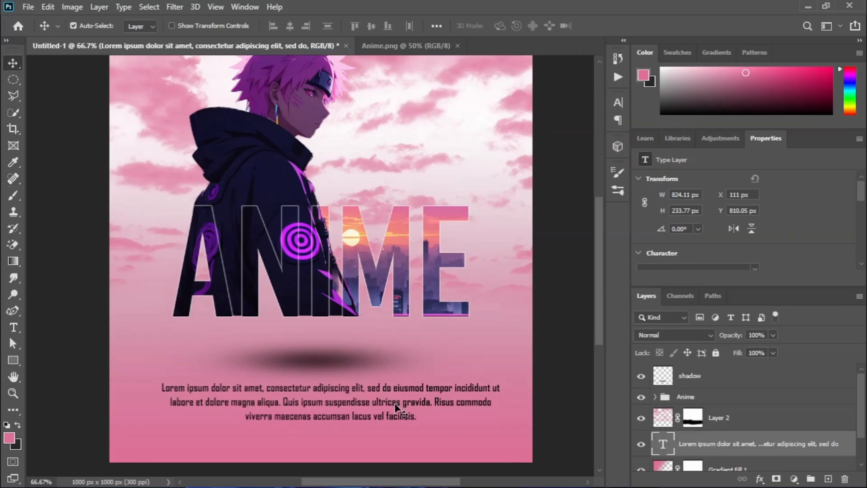
{"action": "left_click_drag", "start_coordinate": [356, 395], "coordinate": [353, 402]}
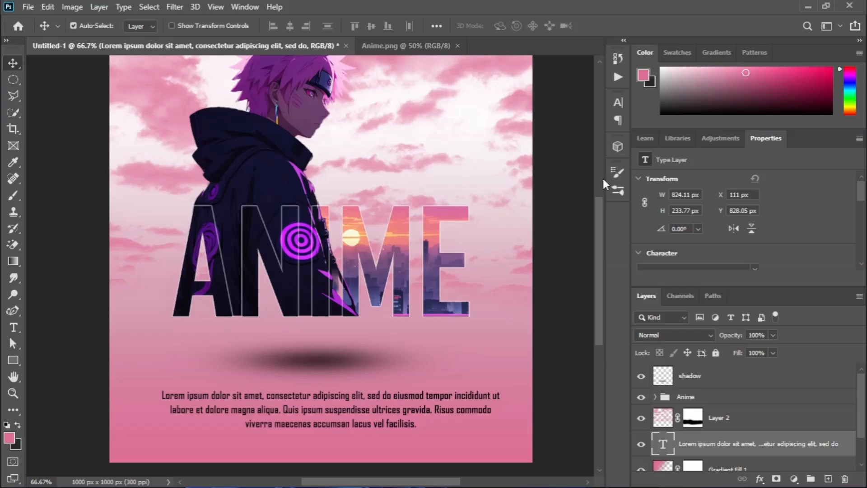
{"action": "left_click_drag", "start_coordinate": [316, 360], "coordinate": [318, 350]}
{"action": "left_click_drag", "start_coordinate": [323, 411], "coordinate": [323, 401]}
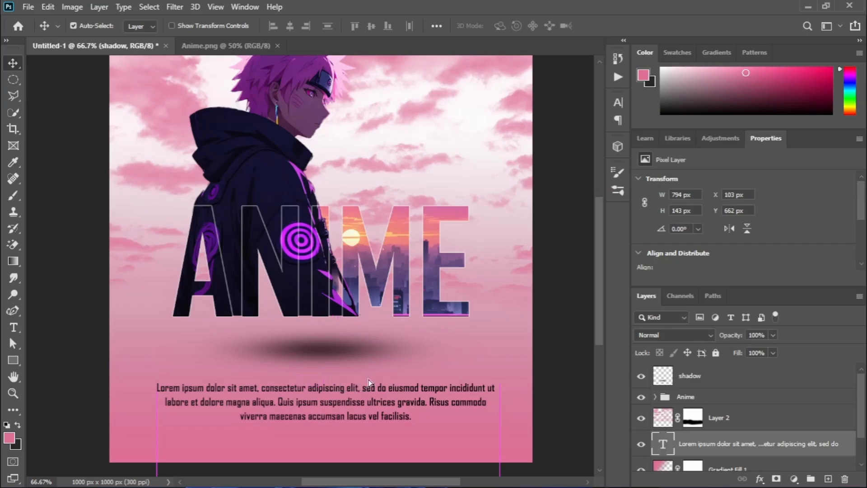
Add the two-line text "Lost in an / illusion" in the sky beside the character's head.
{"action": "scroll", "coordinate": [480, 316], "scroll_direction": "up", "scroll_amount": 3}
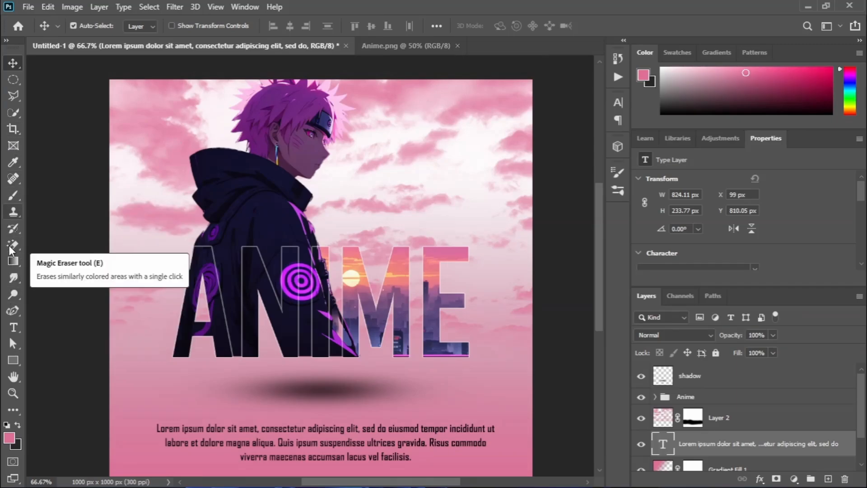
{"action": "left_click", "coordinate": [14, 327]}
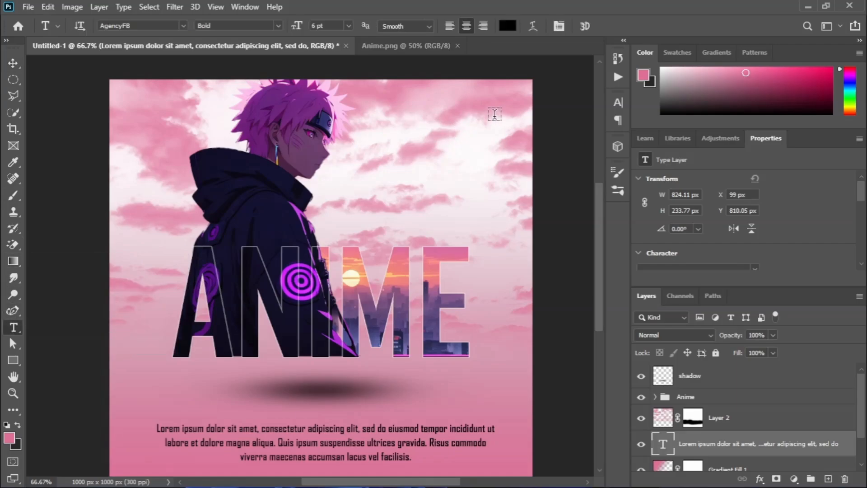
{"action": "left_click", "coordinate": [417, 124]}
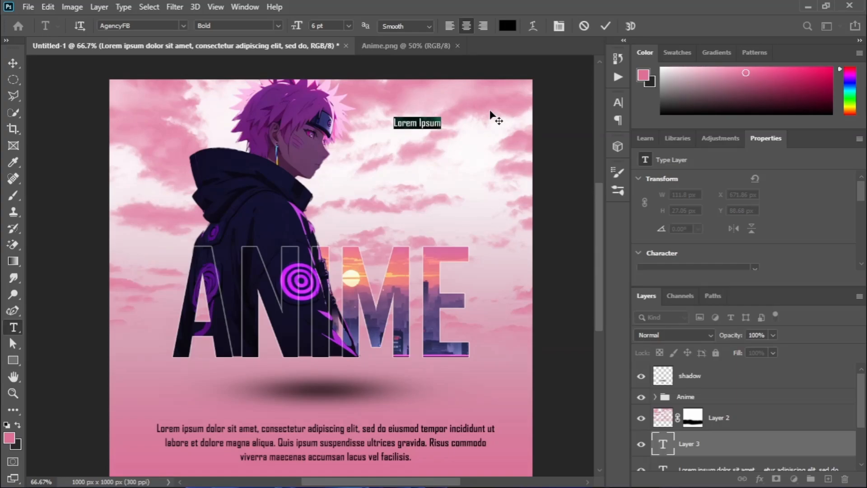
{"action": "key", "text": "BackSpace"}
{"action": "type", "text": "Lost in a"}
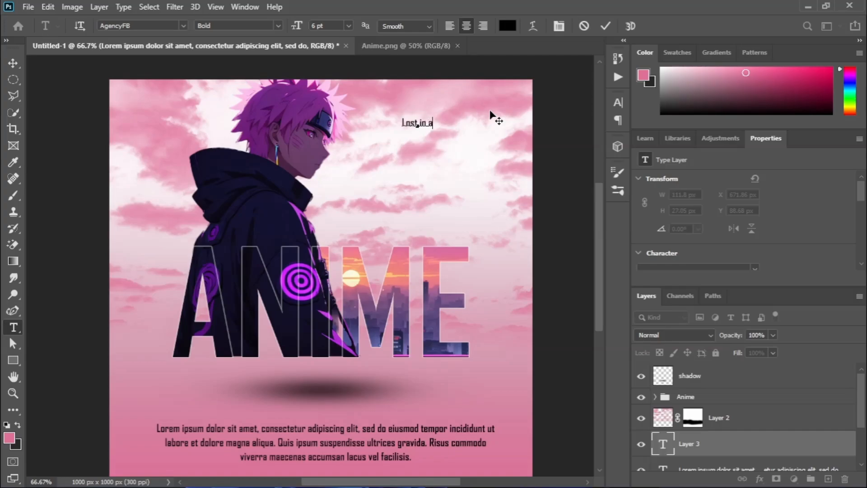
{"action": "type", "text": "n i"}
{"action": "key", "text": "BackSpace"}
{"action": "key", "text": "Return"}
{"action": "type", "text": "illusion"}
{"action": "left_click", "coordinate": [604, 26]}
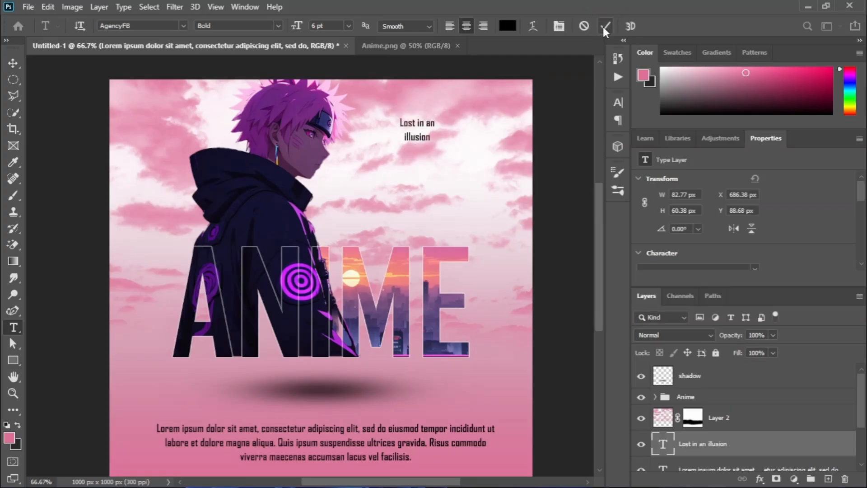
Scale the "Lost in an illusion" text to 229.78% and move it slightly lower in the sky.
{"action": "key", "text": "ctrl+t"}
{"action": "left_click_drag", "start_coordinate": [435, 120], "coordinate": [480, 83]}
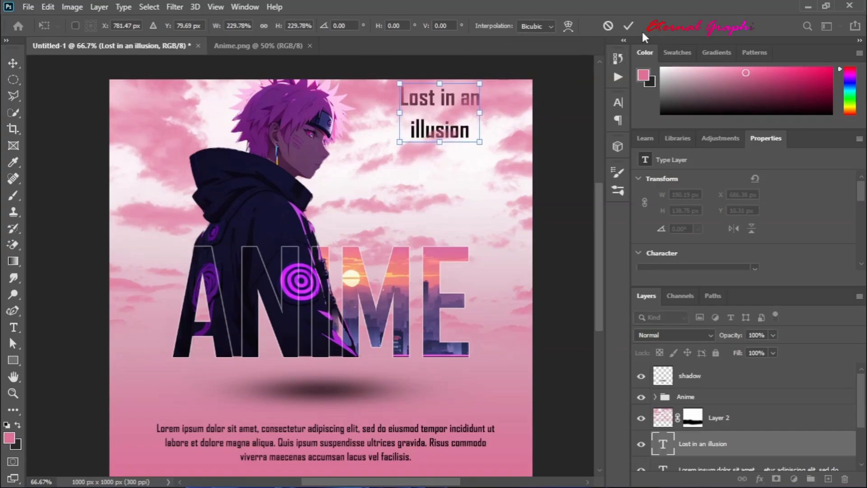
{"action": "left_click", "coordinate": [628, 26]}
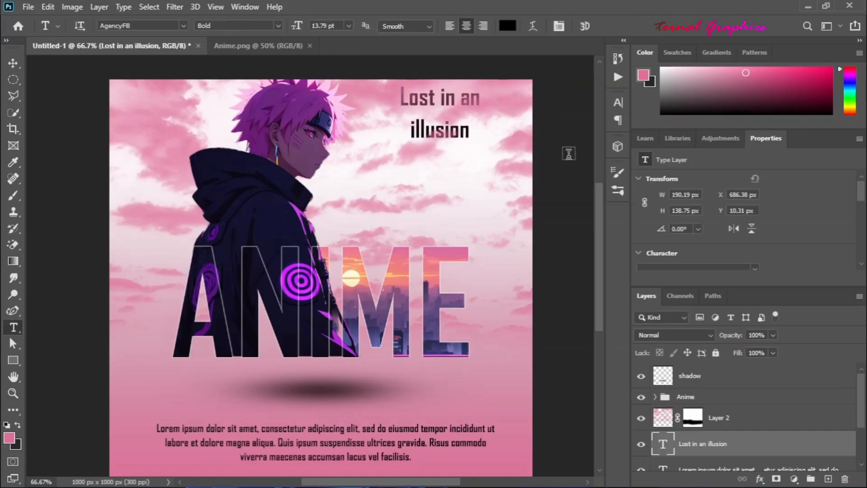
{"action": "left_click", "coordinate": [10, 63]}
{"action": "left_click_drag", "start_coordinate": [419, 131], "coordinate": [412, 158]}
Capitalise the first letter of "Illusion" and move the two-line sky text lower, to X 686.38 px, Y 114.31 px.
{"action": "key", "text": "t"}
{"action": "double_click", "coordinate": [458, 163]}
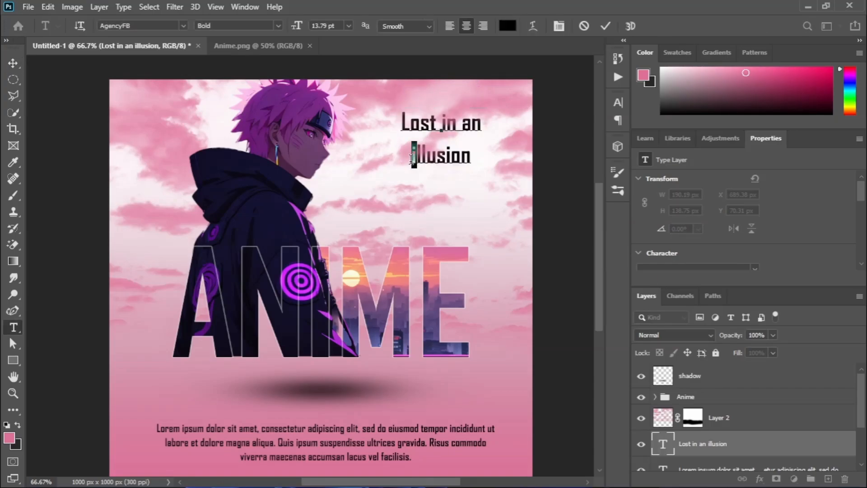
{"action": "type", "text": "I"}
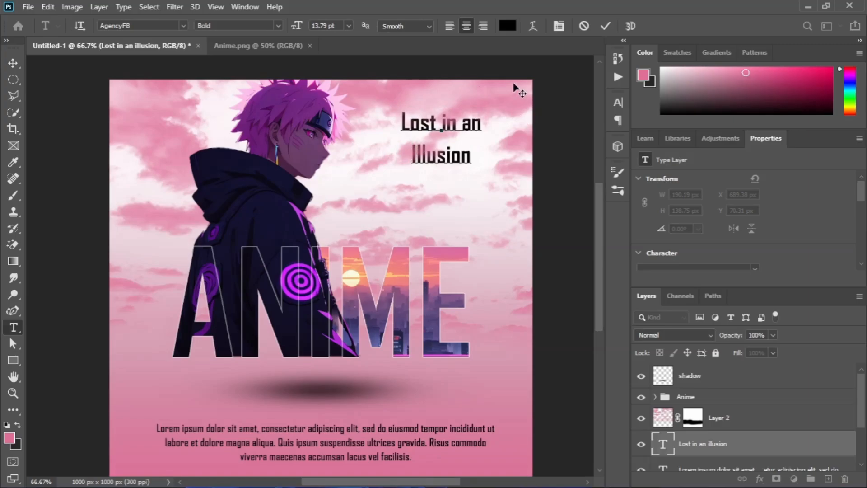
{"action": "key", "text": "BackSpace"}
{"action": "type", "text": "i"}
{"action": "key", "text": "BackSpace"}
{"action": "type", "text": "I"}
{"action": "key", "text": "BackSpace"}
{"action": "type", "text": "I"}
{"action": "left_click", "coordinate": [604, 26]}
{"action": "key", "text": "v"}
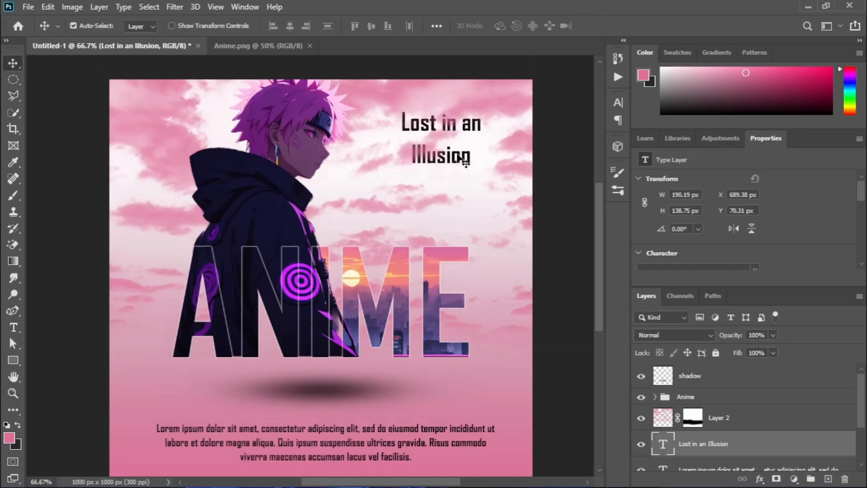
{"action": "left_click_drag", "start_coordinate": [464, 158], "coordinate": [462, 178]}
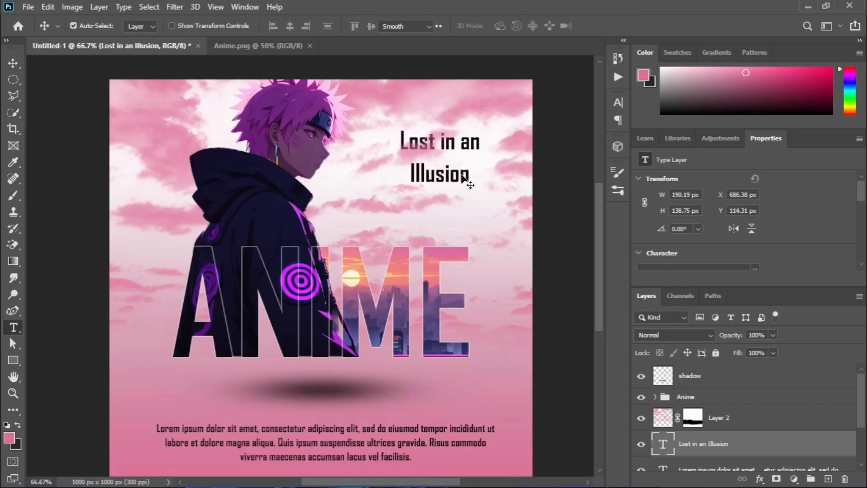
Set the "Lost in an Illusion" text in the Run! Demo font and recolour it crimson.
{"action": "double_click", "coordinate": [461, 173]}
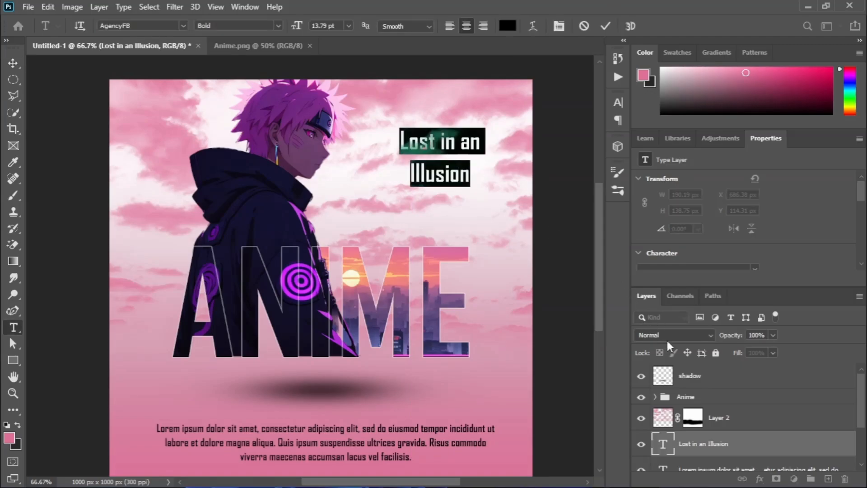
{"action": "left_click", "coordinate": [753, 249]}
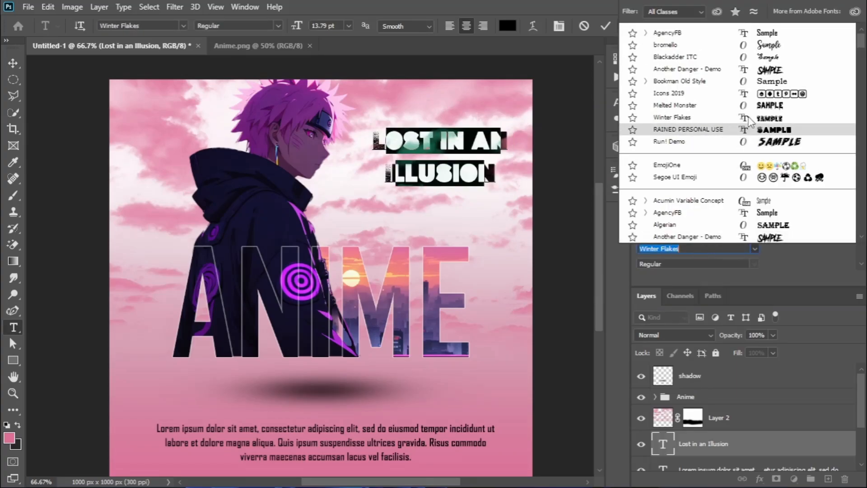
{"action": "left_click", "coordinate": [742, 143]}
{"action": "left_click_drag", "start_coordinate": [809, 96], "coordinate": [826, 79]}
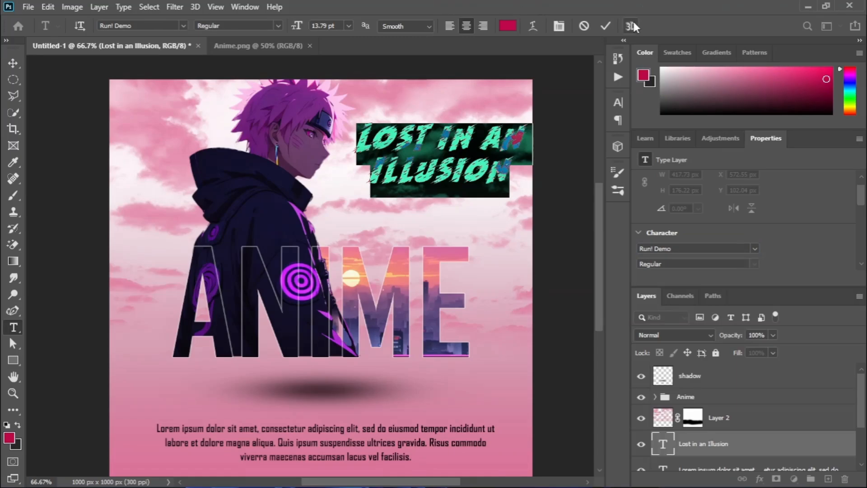
{"action": "left_click", "coordinate": [607, 25]}
{"action": "key", "text": "v"}
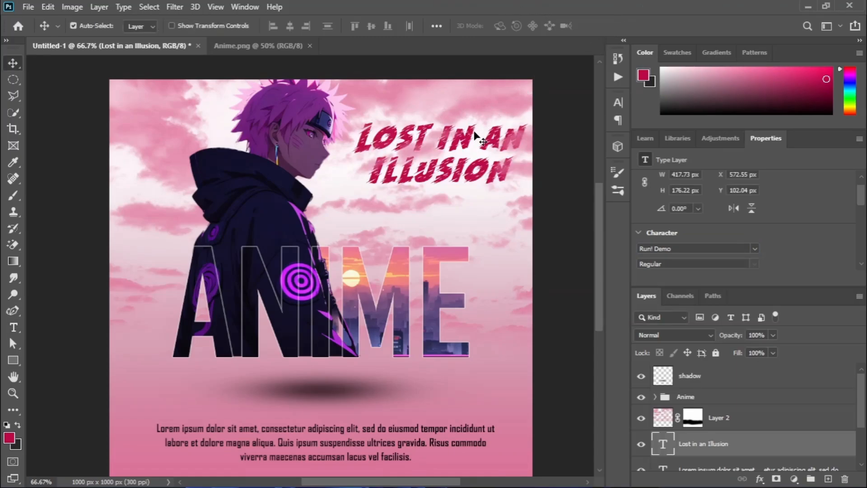
Move the crimson sky text closer to the character's face, at X 517.55 px, and lower its opacity to 91%.
{"action": "left_click_drag", "start_coordinate": [470, 135], "coordinate": [448, 137]}
{"action": "left_click", "coordinate": [772, 337]}
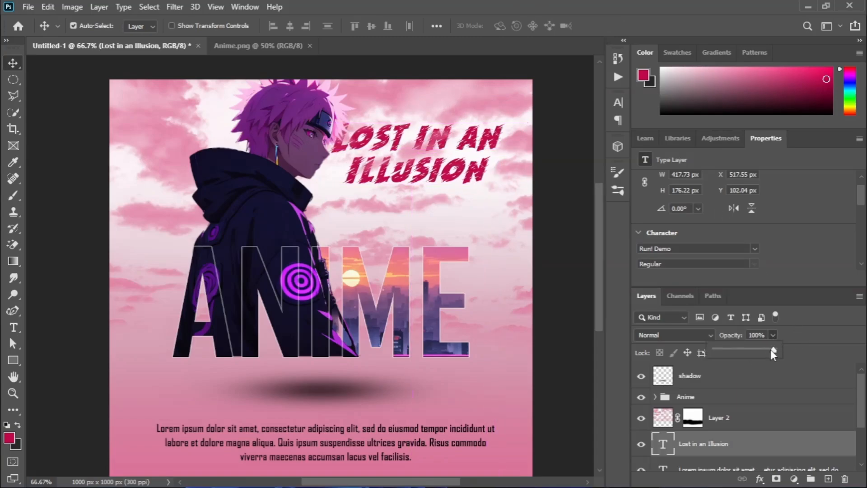
{"action": "left_click_drag", "start_coordinate": [757, 349], "coordinate": [769, 347]}
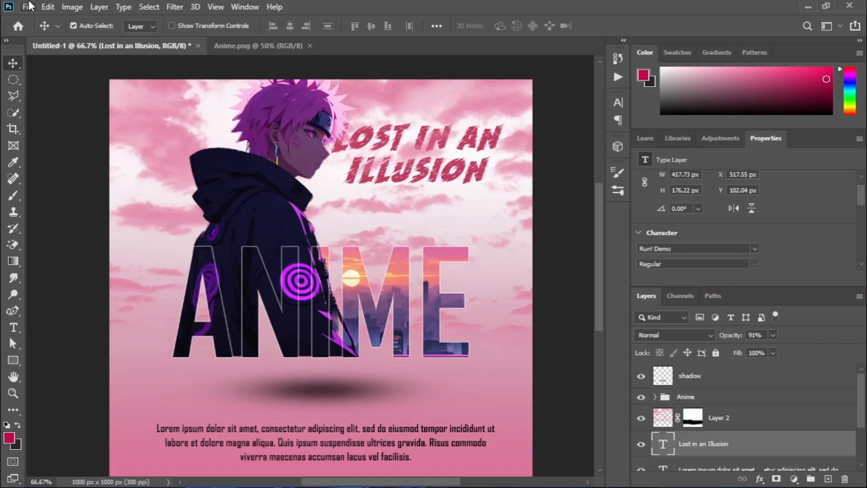
Draw a thin crimson rectangle, about 579 × 6 px, as a divider line between the shadow and the paragraph.
{"action": "mouse_move", "coordinate": [599, 204]}
{"action": "left_mouse_down"}
{"action": "mouse_move", "coordinate": [600, 226]}
{"action": "mouse_move", "coordinate": [602, 199]}
{"action": "mouse_move", "coordinate": [605, 216]}
{"action": "left_mouse_up"}
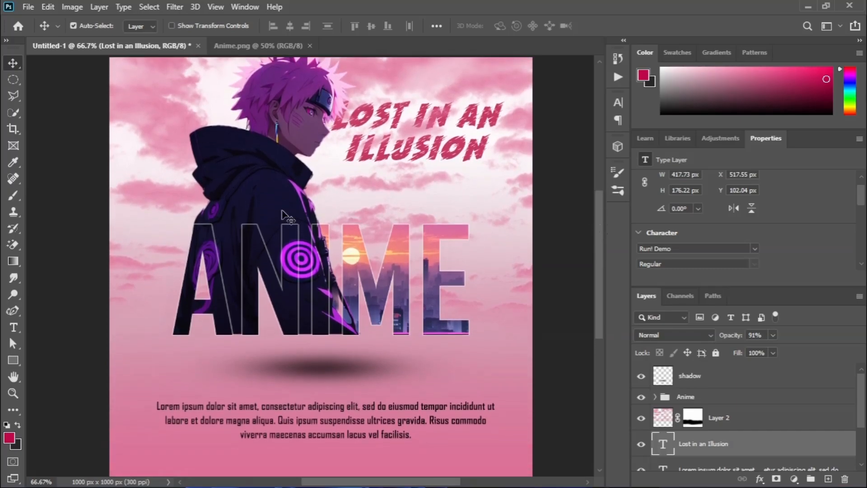
{"action": "left_click", "coordinate": [14, 360]}
{"action": "left_click_drag", "start_coordinate": [205, 386], "coordinate": [450, 386]}
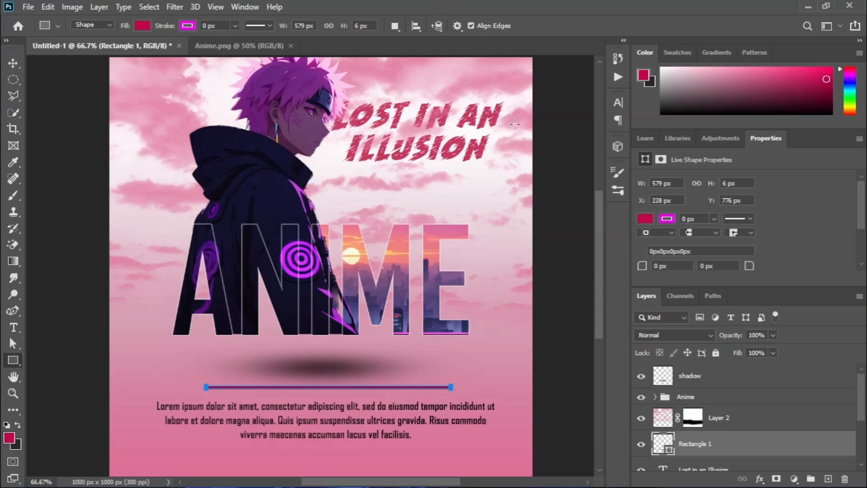
Shift the shadow to X 150 px, Y 662 px and lower the crimson divider line toward the paragraph, to Y 789 px.
{"action": "left_click", "coordinate": [13, 63]}
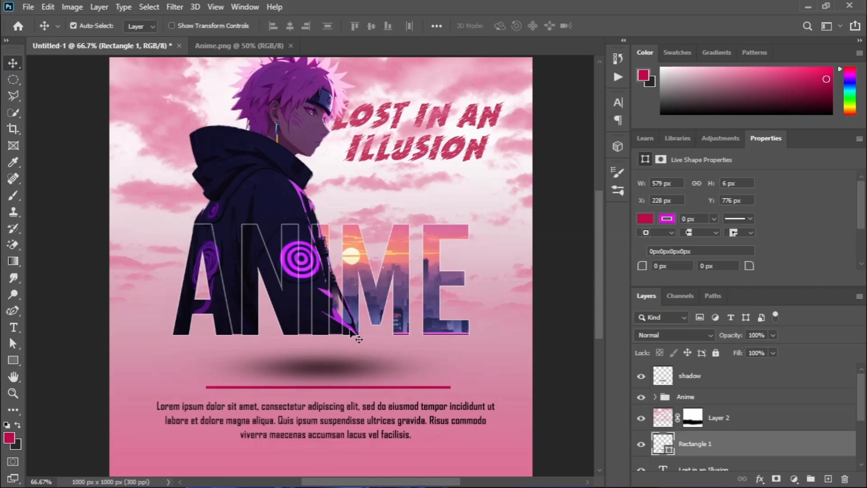
{"action": "left_click_drag", "start_coordinate": [354, 387], "coordinate": [365, 384]}
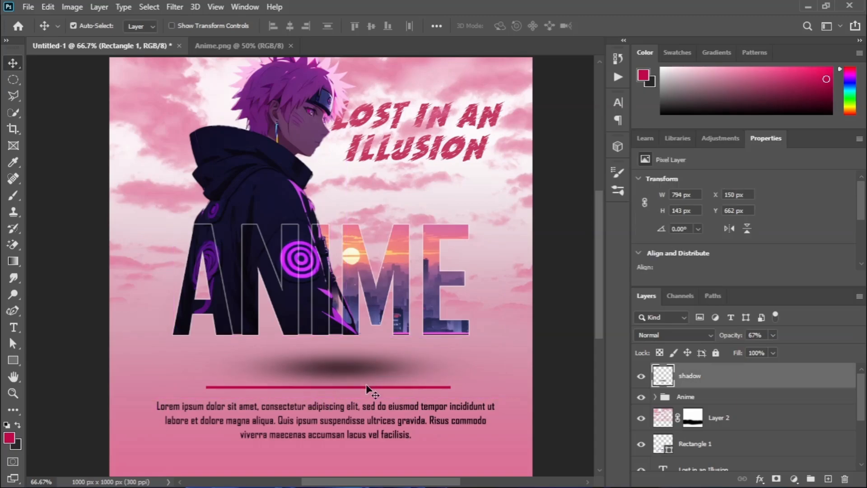
{"action": "left_click", "coordinate": [376, 388]}
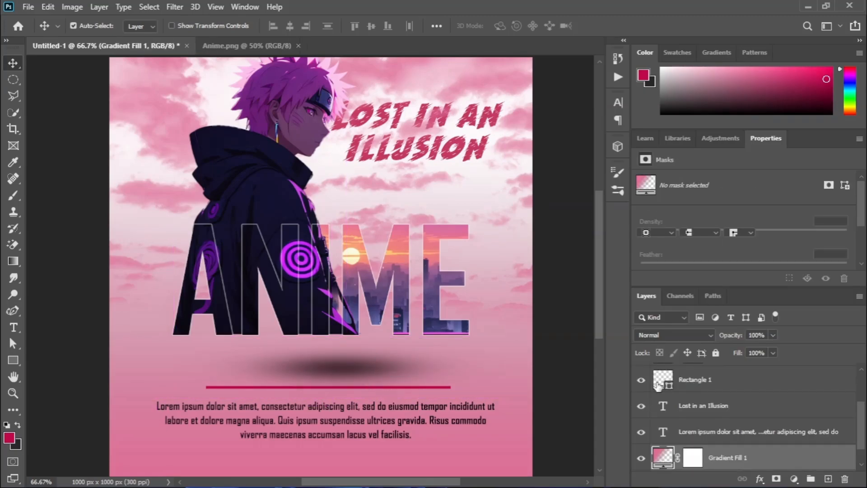
{"action": "left_click", "coordinate": [447, 385]}
{"action": "left_click_drag", "start_coordinate": [447, 386], "coordinate": [446, 392]}
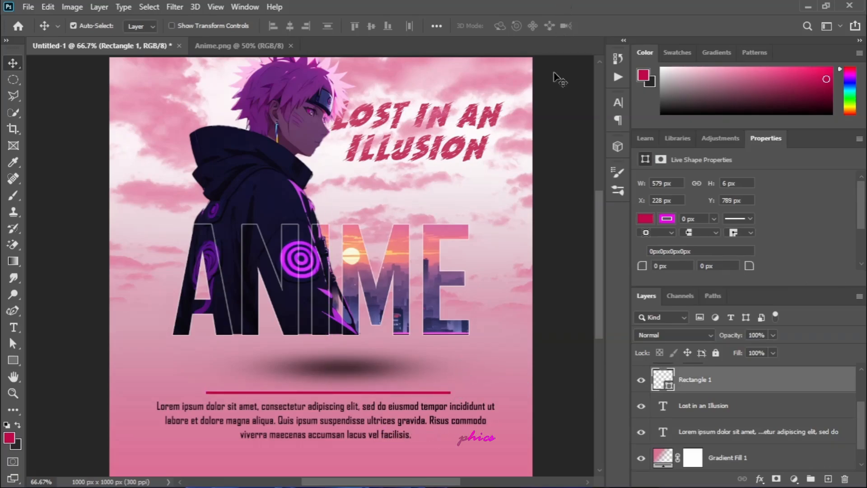
Export the finished poster as a 1000 × 1000 px PNG with transparency and the color profile embedded.
{"action": "mouse_move", "coordinate": [594, 221]}
{"action": "left_mouse_down"}
{"action": "mouse_move", "coordinate": [603, 152]}
{"action": "mouse_move", "coordinate": [607, 220]}
{"action": "left_mouse_up"}
{"action": "key", "text": "ctrl+0"}
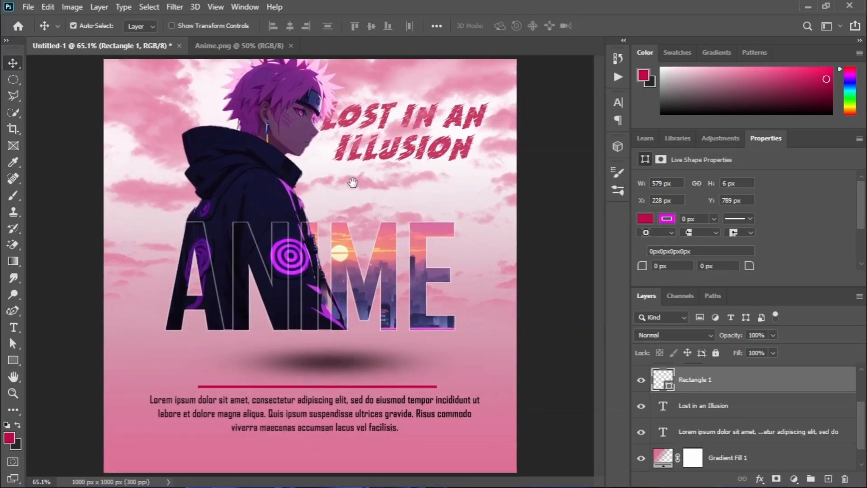
{"action": "left_click_drag", "start_coordinate": [854, 409], "coordinate": [858, 380]}
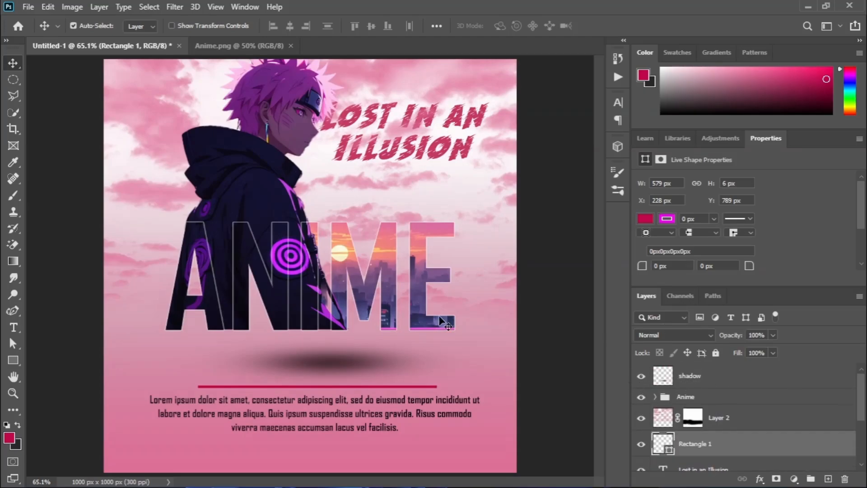
{"action": "left_click", "coordinate": [27, 6]}
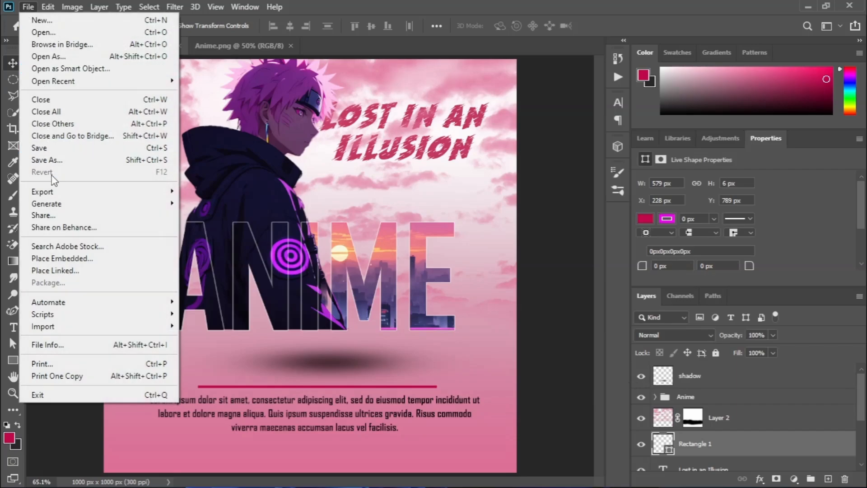
{"action": "mouse_move", "coordinate": [57, 191]}
{"action": "left_click", "coordinate": [225, 204]}
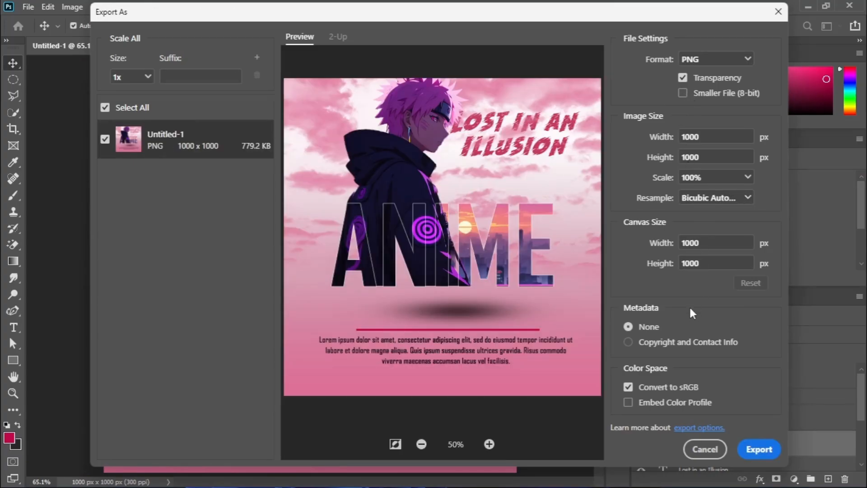
{"action": "left_click", "coordinate": [628, 403]}
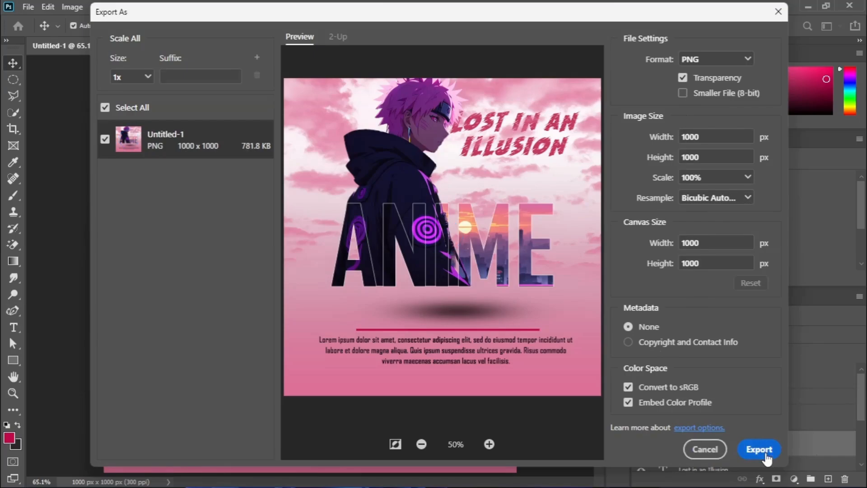
{"action": "left_click", "coordinate": [765, 451]}
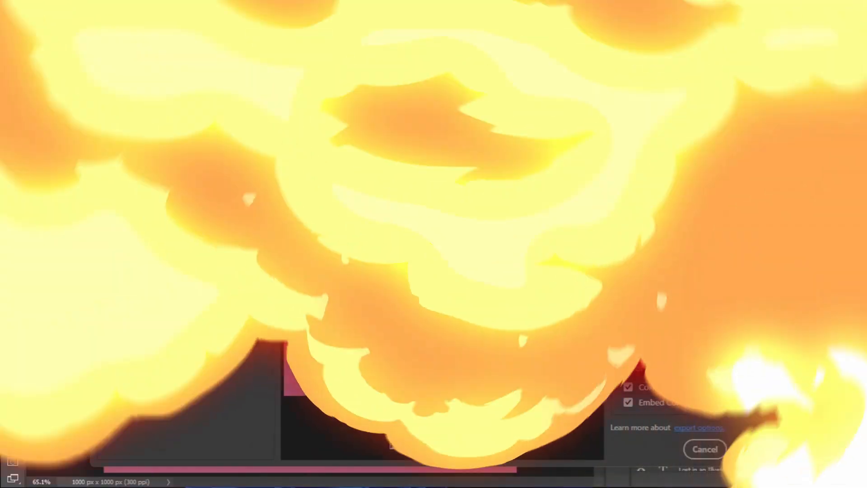